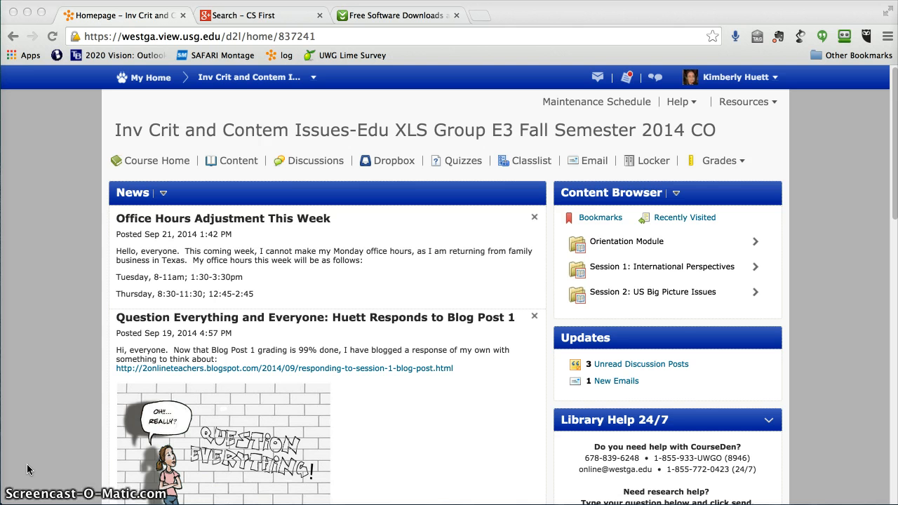
- Enlarge the course page by two zoom levels and open its list of Dropbox folders
click(53, 445)
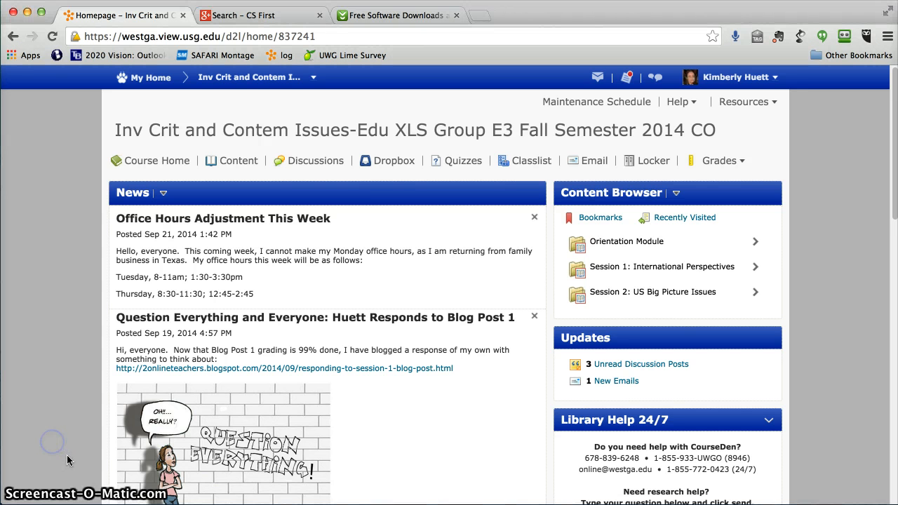
key(super+equal)
key(super+equal)
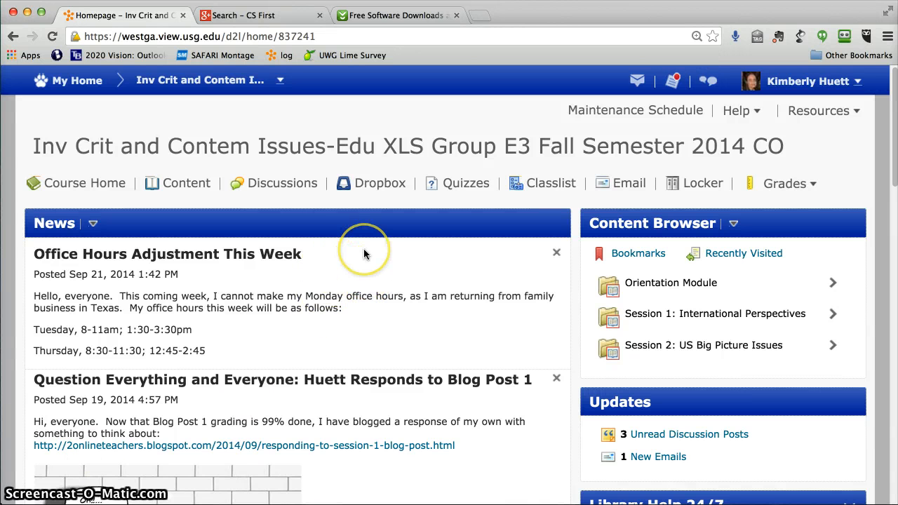
click(376, 190)
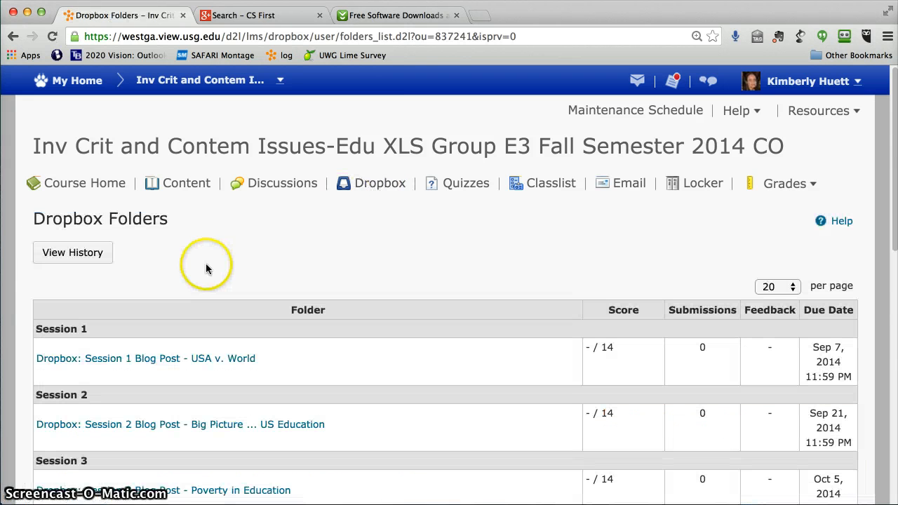
- Look through the Dropbox folders by session, locating the Session 1-6 Peer Response(s) folder and its attached template
scroll(204, 265, down, 5)
scroll(205, 271, down, 5)
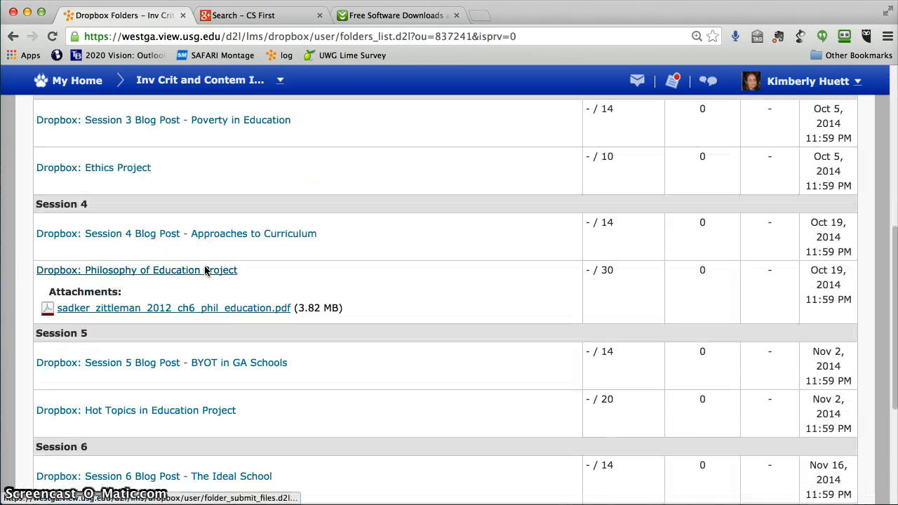
scroll(172, 361, down, 1)
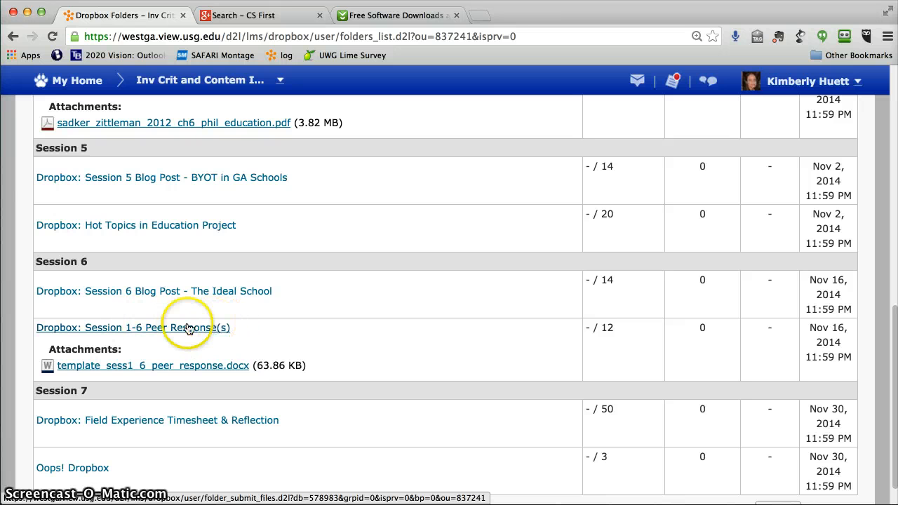
click(143, 335)
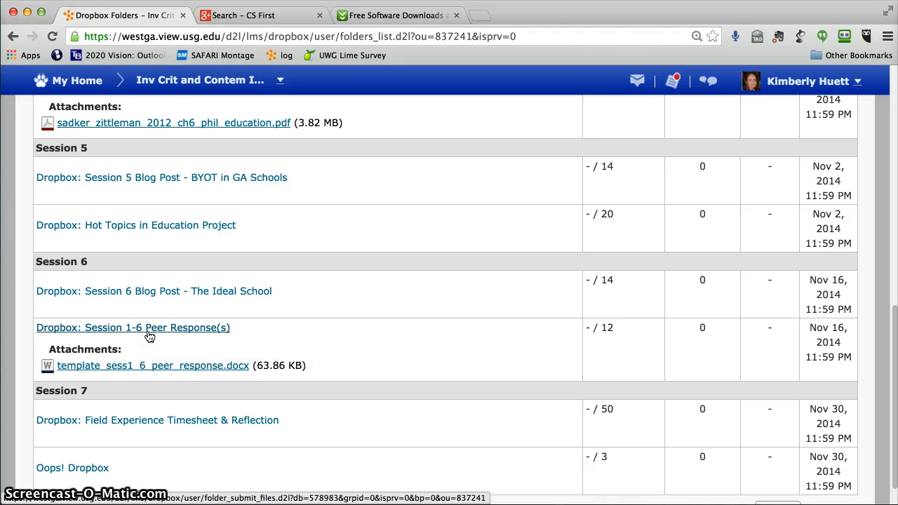
scroll(261, 331, up, 10)
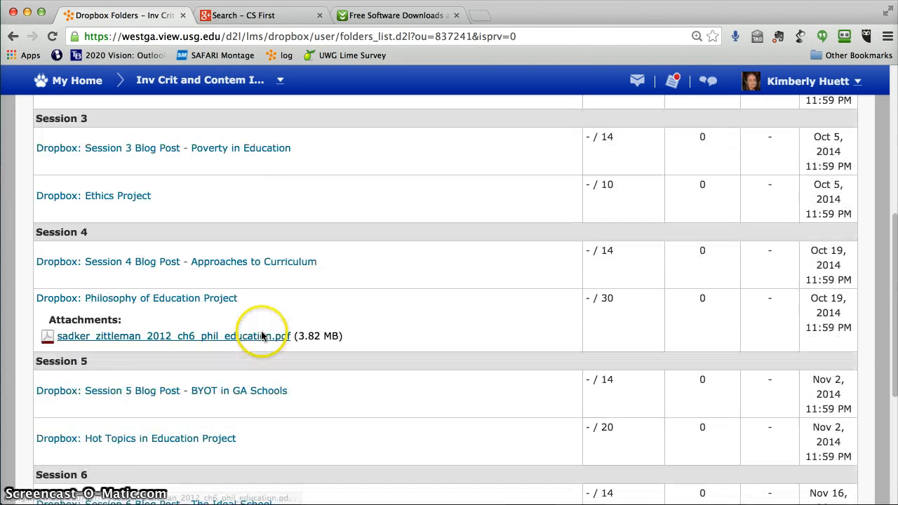
scroll(261, 337, down, 1)
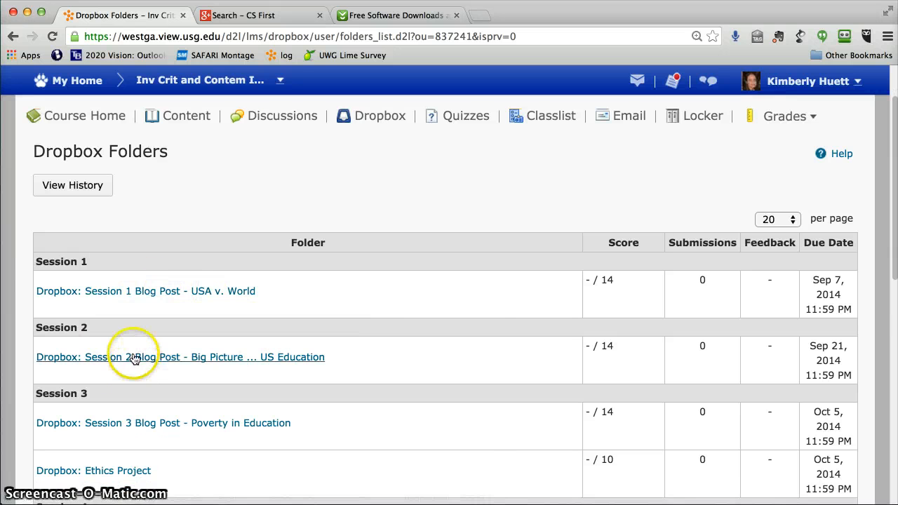
- Go to the k12techsters wiki in the browser tab showing Download.com and open the EDUC 2110 Fall 2014 course plan
click(390, 14)
click(391, 35)
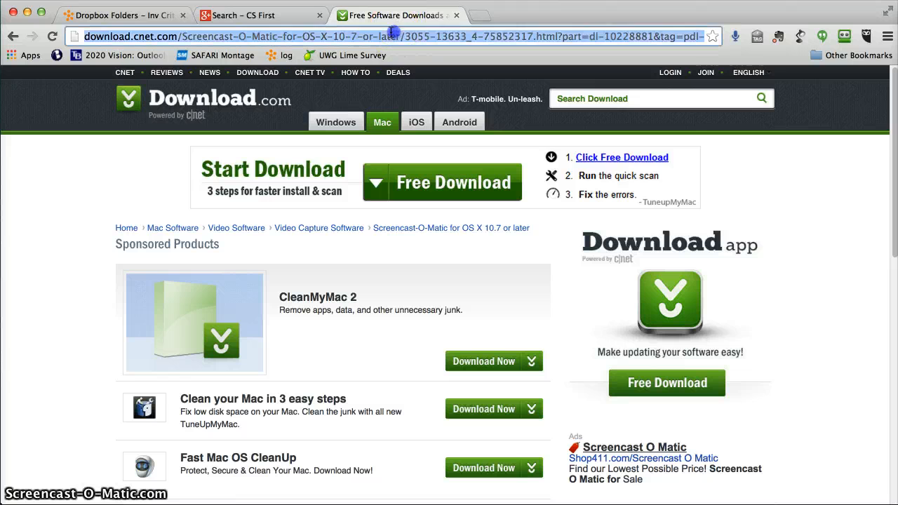
text(k12)
key(Return)
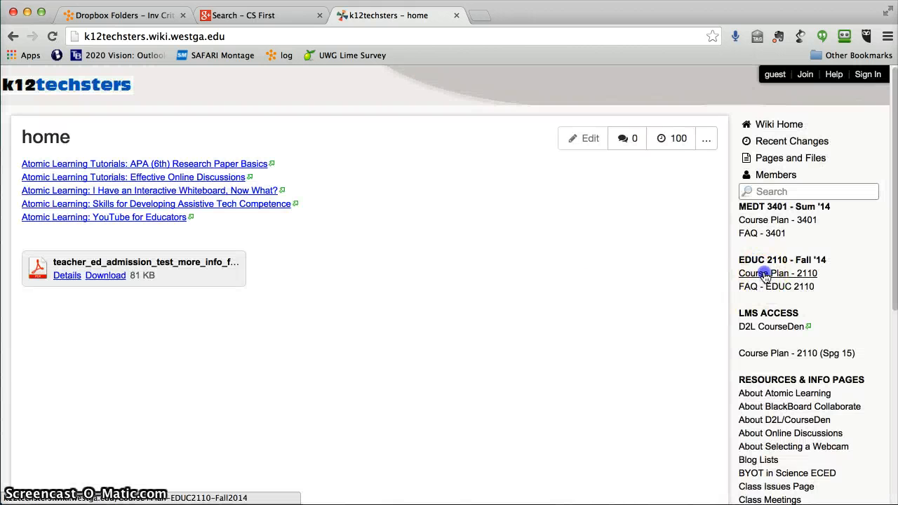
scroll(323, 235, down, 3)
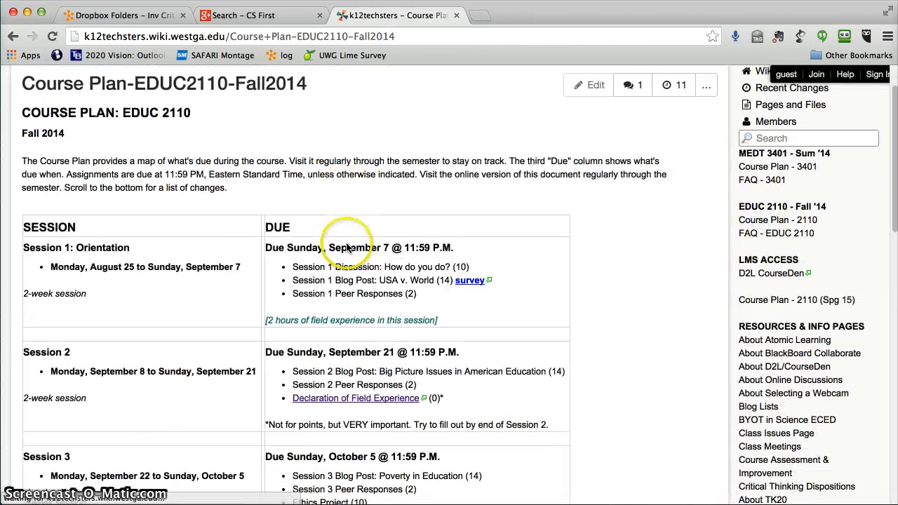
- Highlight the Session 1 Blog Post and Session 1 Peer Responses entries in the course plan's Due column while reviewing them
drag(292, 239, 385, 239)
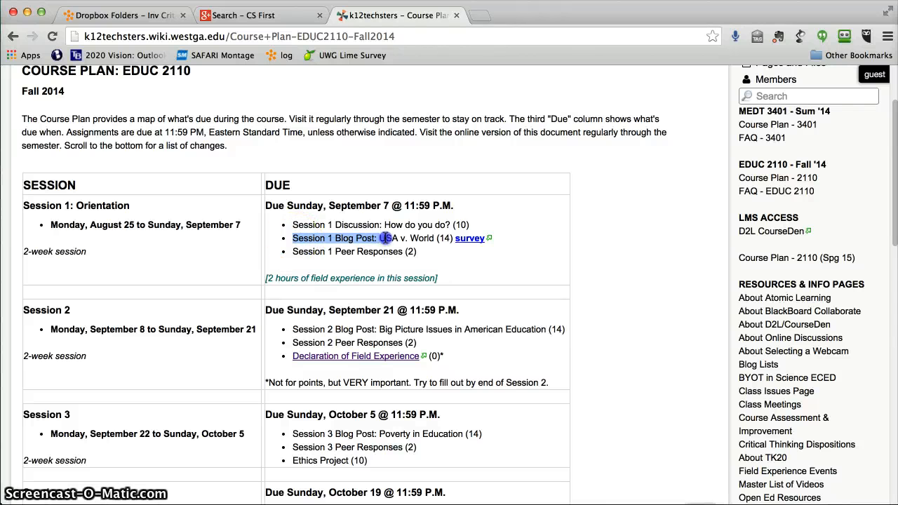
click(295, 252)
drag(294, 252, 419, 253)
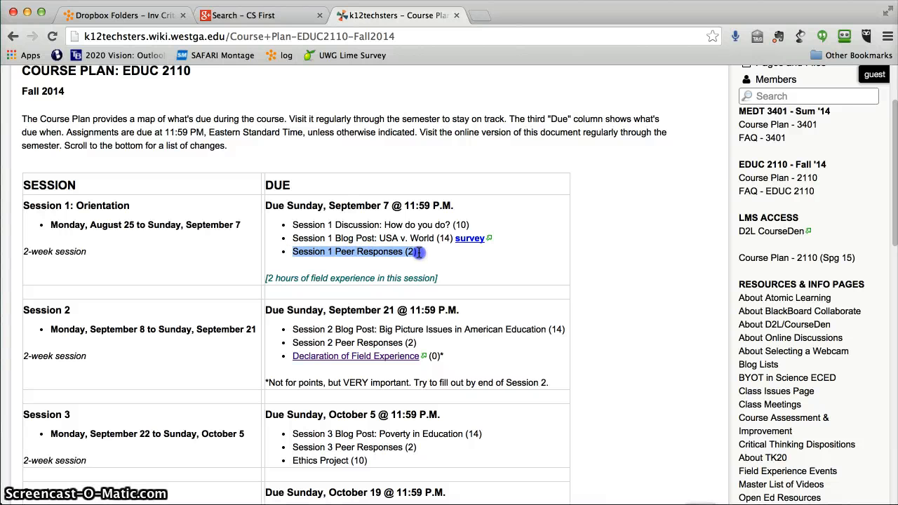
click(411, 253)
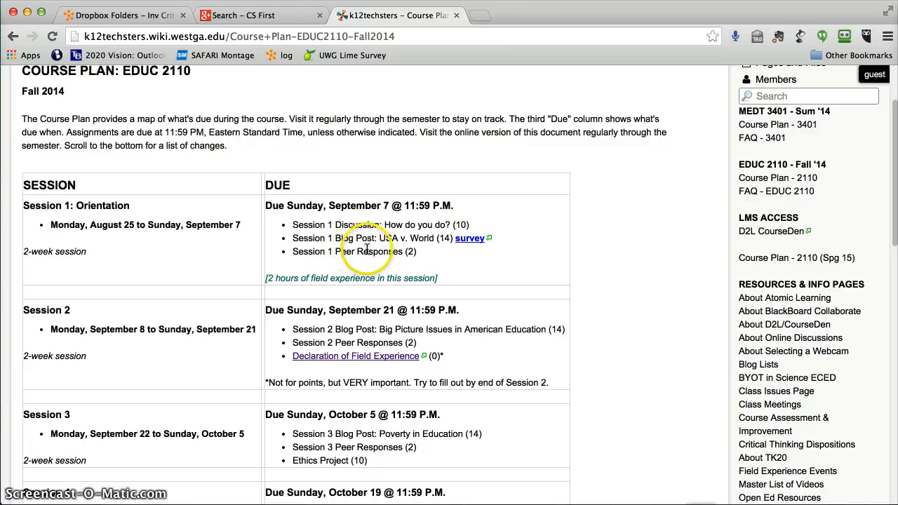
scroll(359, 254, down, 2)
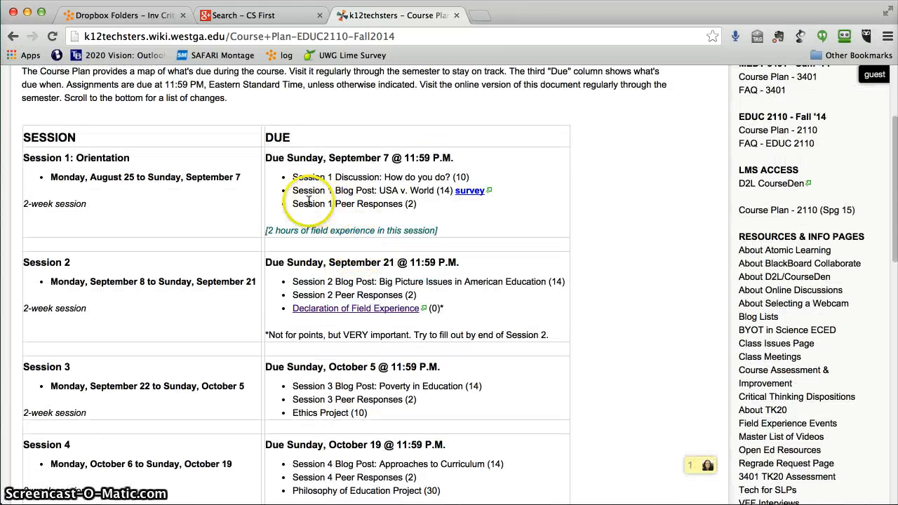
drag(293, 204, 423, 204)
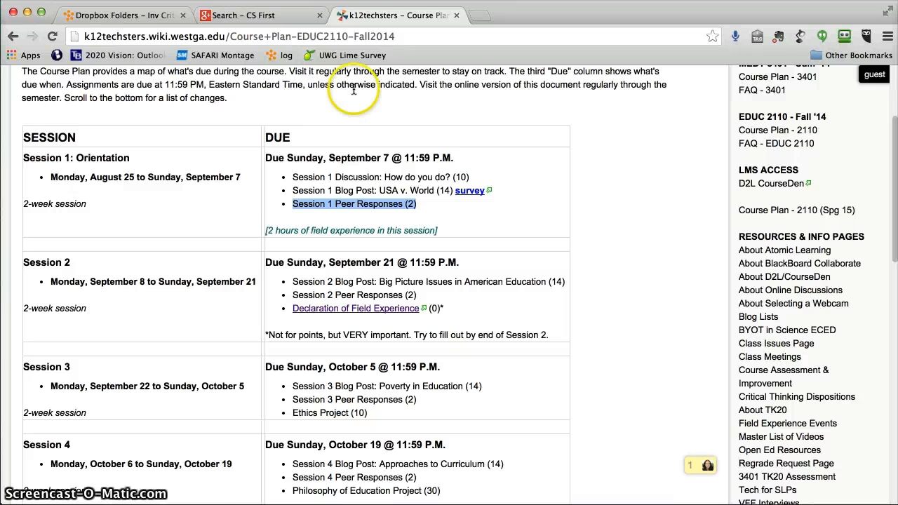
- Return to the Dropbox folder list and open the Session 1-6 Peer Response(s) submission folder
click(105, 14)
scroll(145, 320, down, 10)
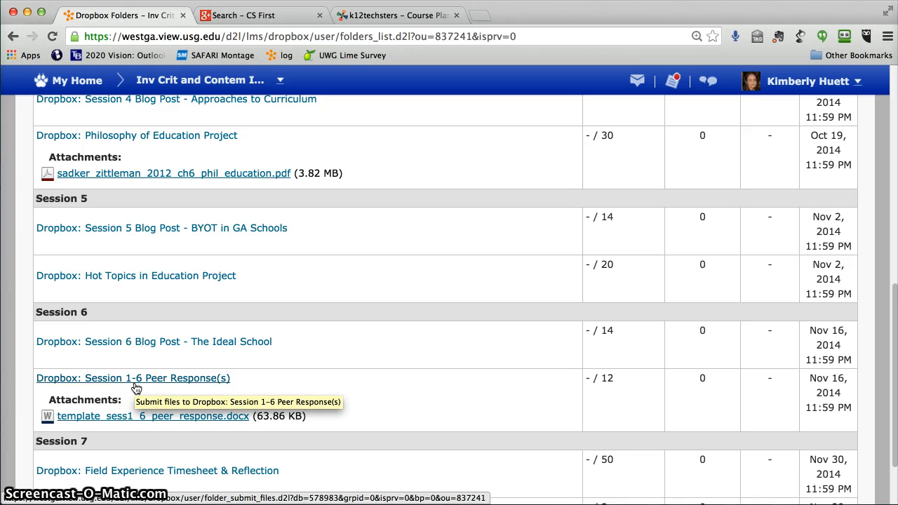
click(132, 381)
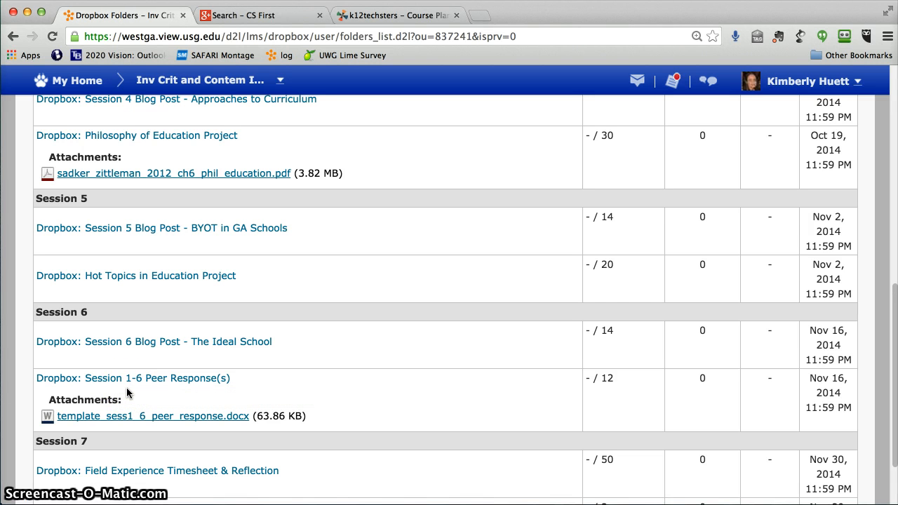
click(142, 384)
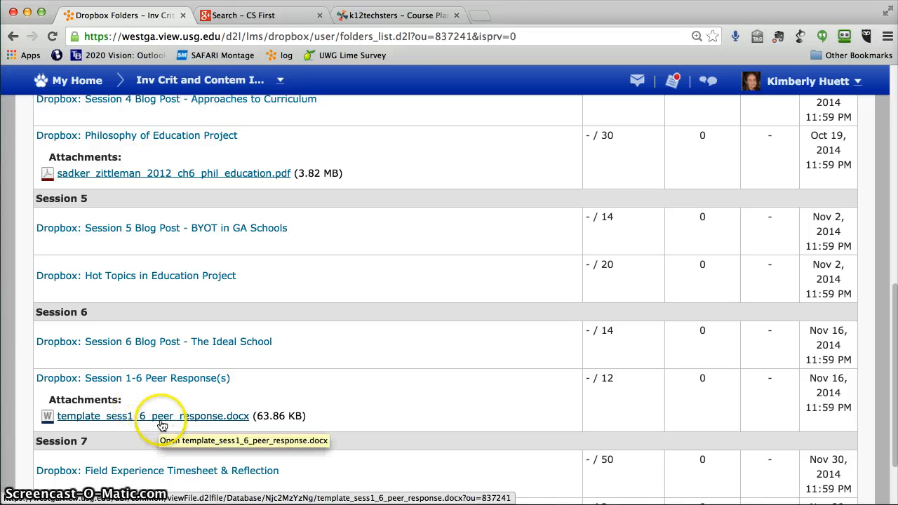
click(153, 379)
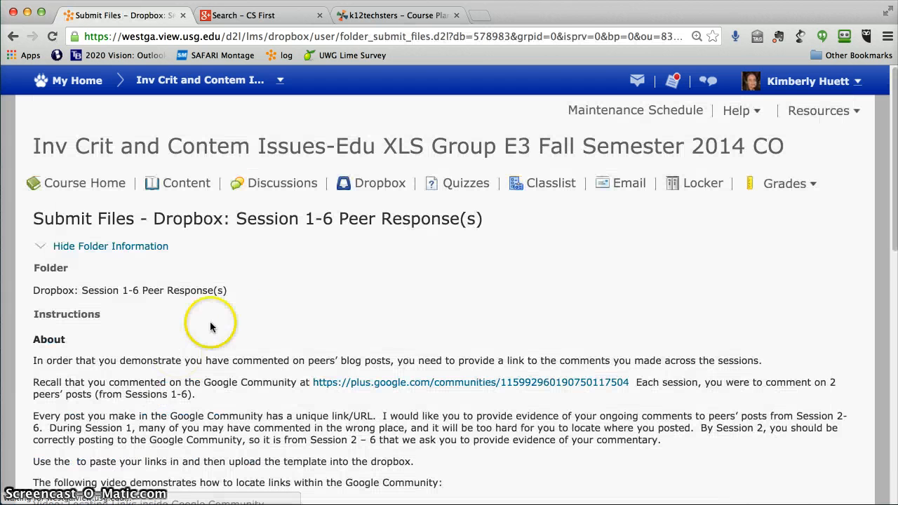
- Read the peer response folder's instructions on providing comment links, and check its due date and attachments
scroll(301, 305, down, 2)
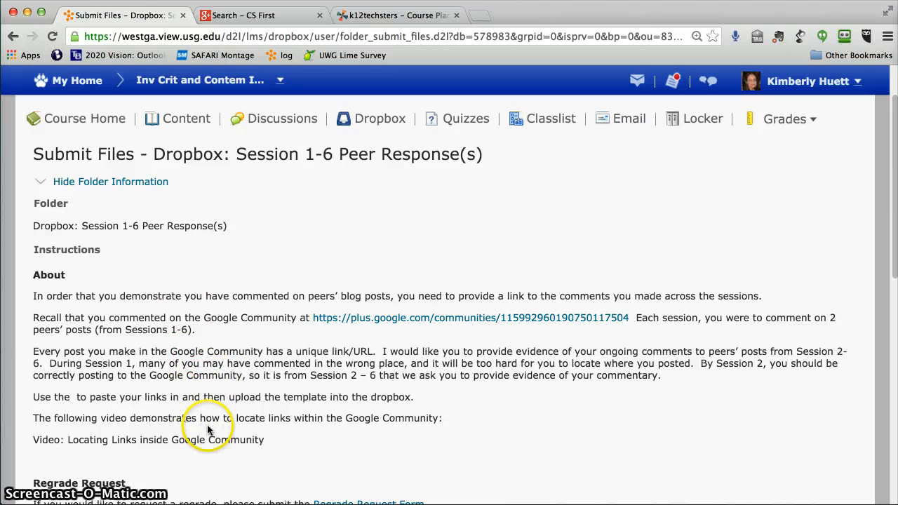
scroll(205, 400, down, 1)
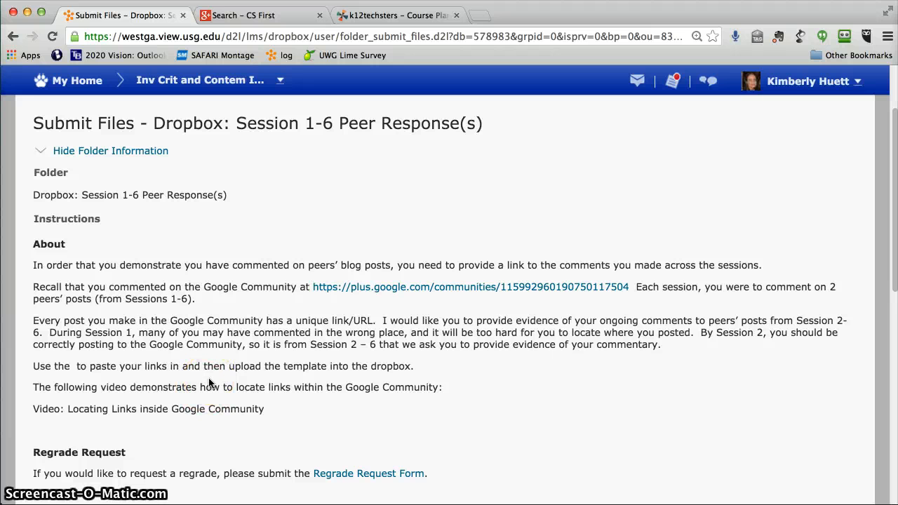
scroll(209, 383, down, 1)
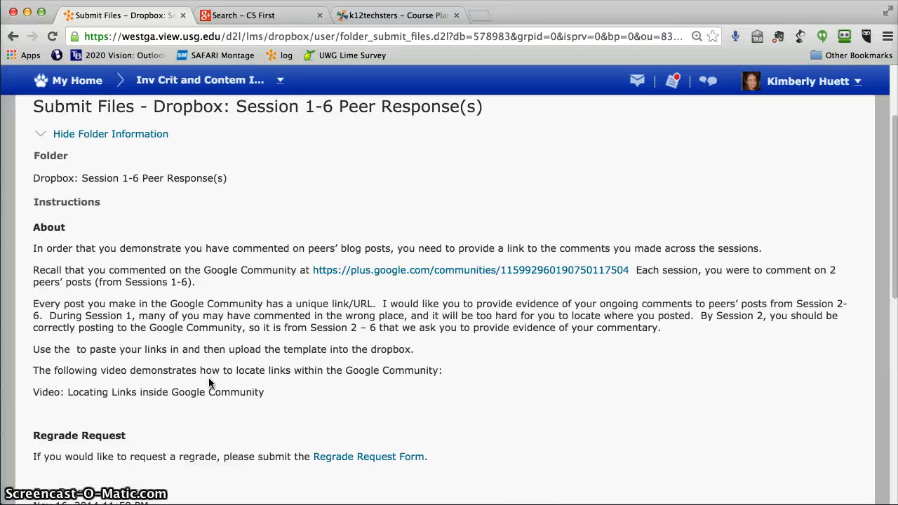
scroll(209, 383, down, 5)
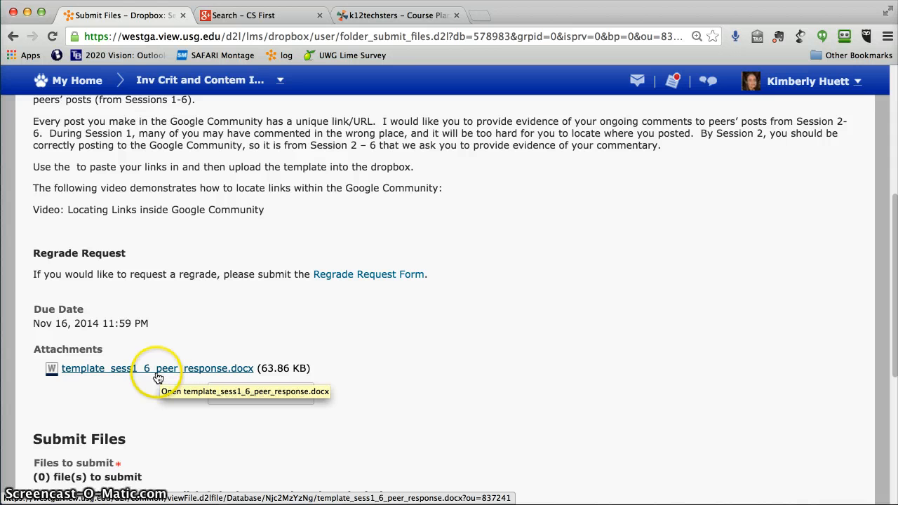
scroll(169, 378, up, 3)
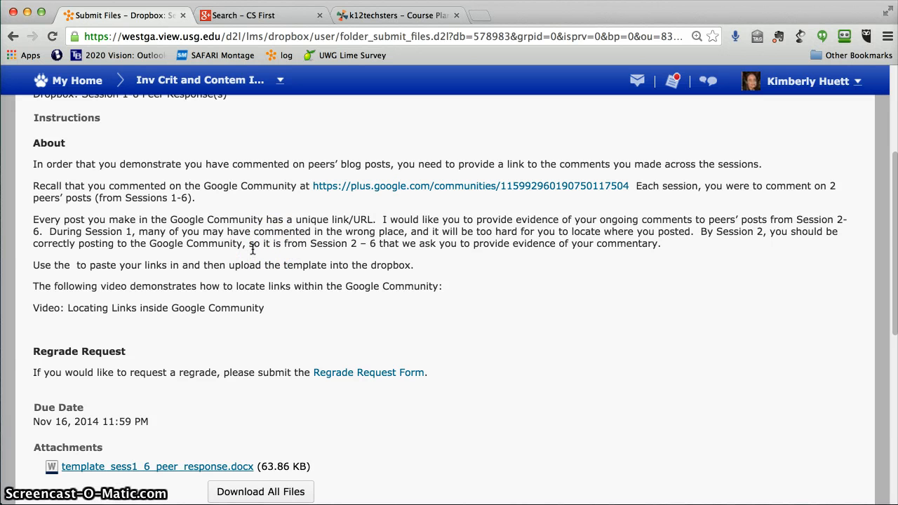
scroll(252, 250, down, 1)
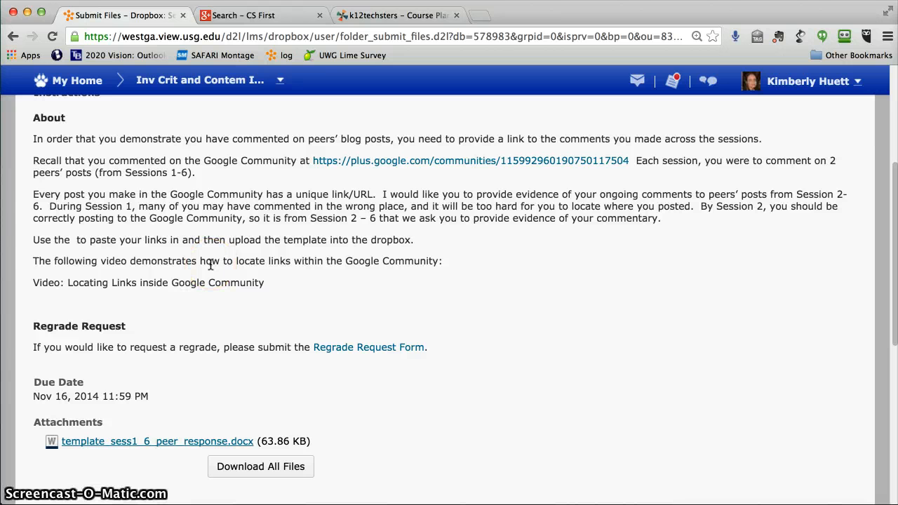
click(78, 240)
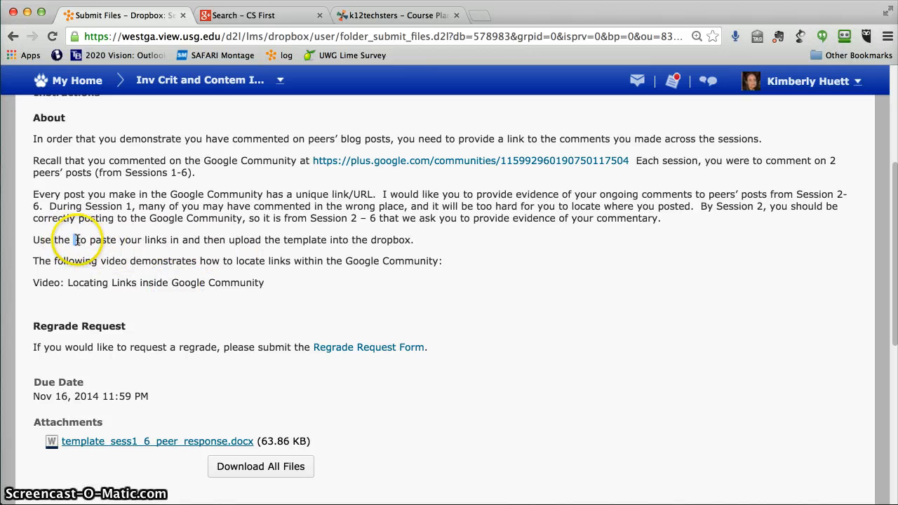
- Download the attached template_sess1_6_peer_response.docx and open it in Word
scroll(115, 291, down, 2)
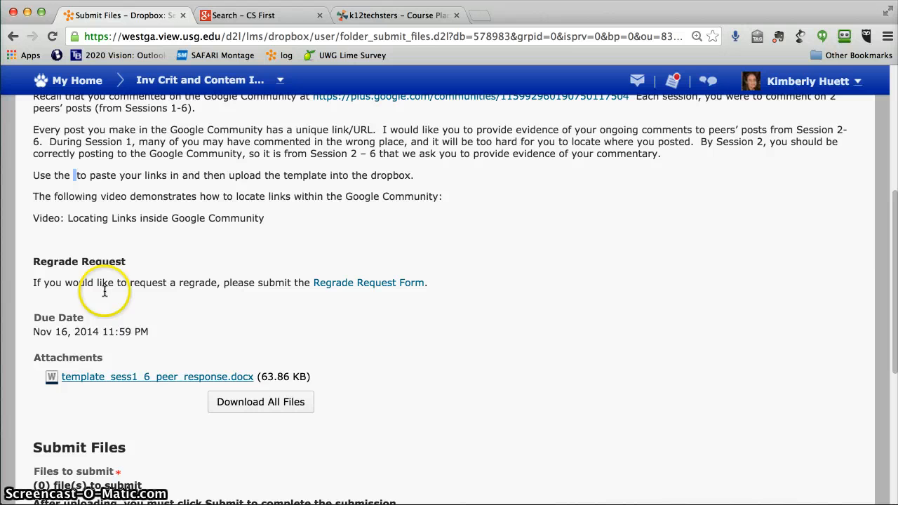
click(123, 381)
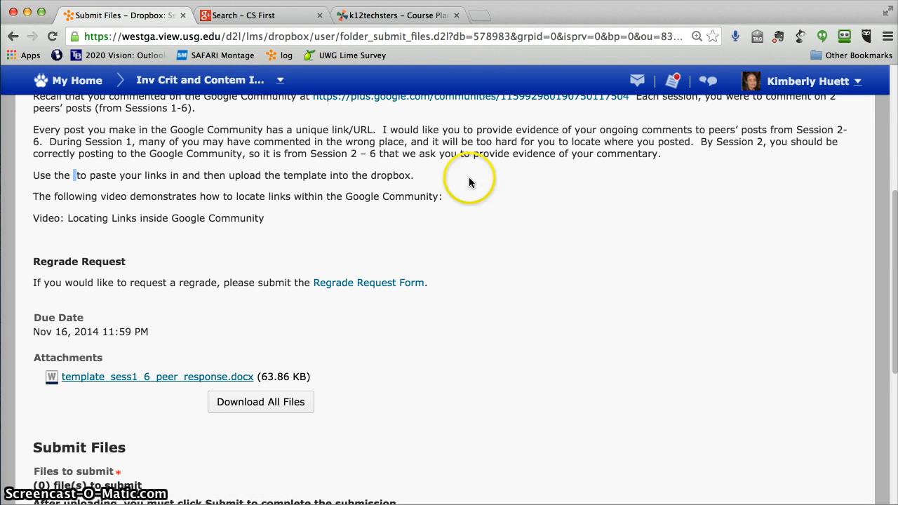
drag(509, 19, 544, 15)
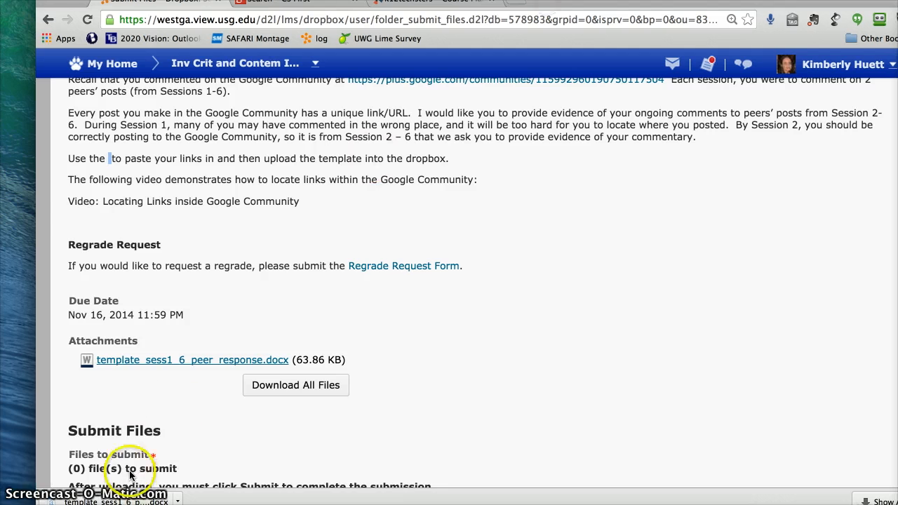
click(133, 497)
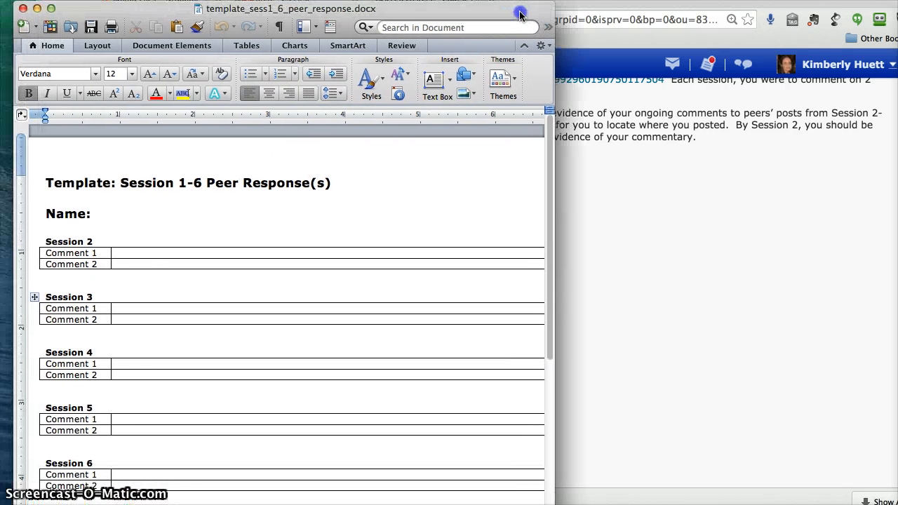
- Move the browser window back into place, switch to the template in Word and widen its window to show the full tables
drag(630, 2, 596, 13)
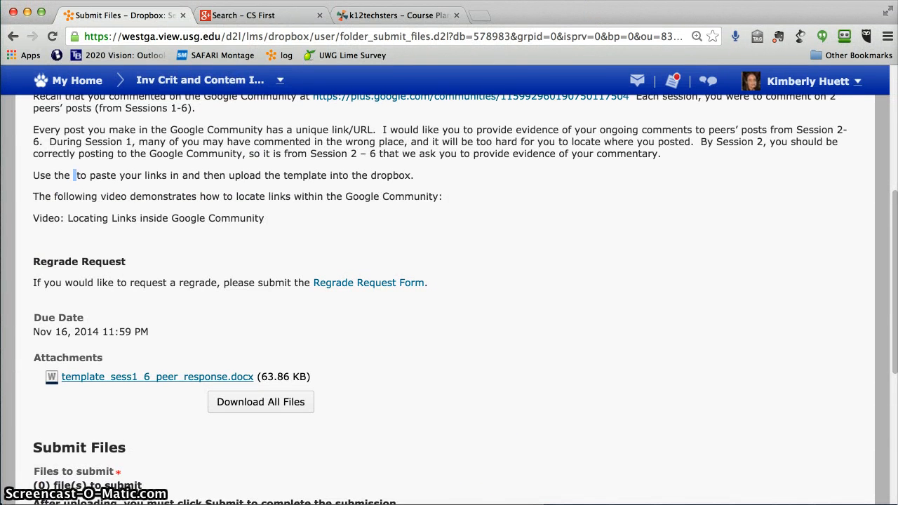
key(super+Tab)
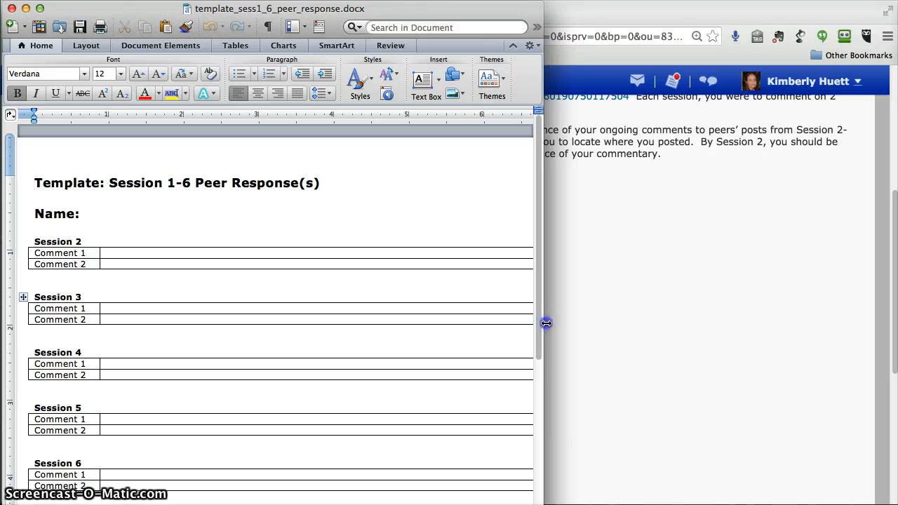
drag(545, 324, 809, 329)
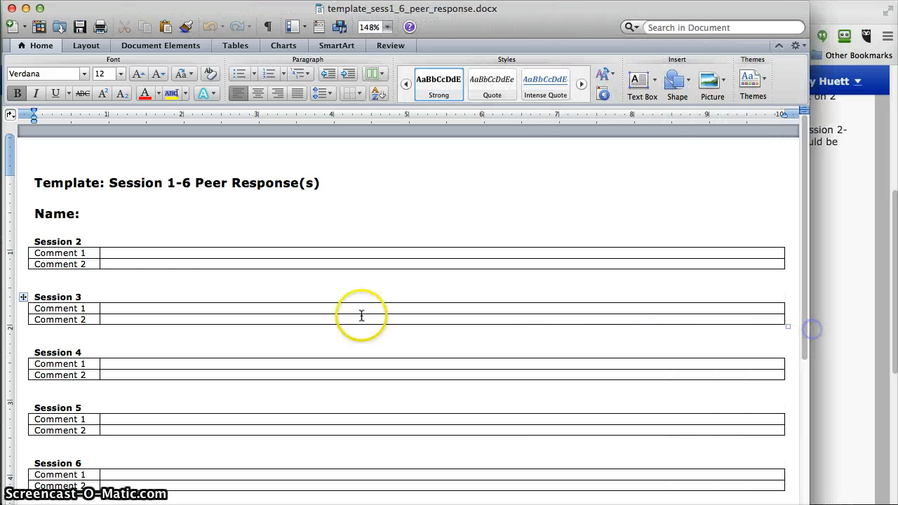
- Fill in the student's full name on the template's Name line and save the document
click(117, 206)
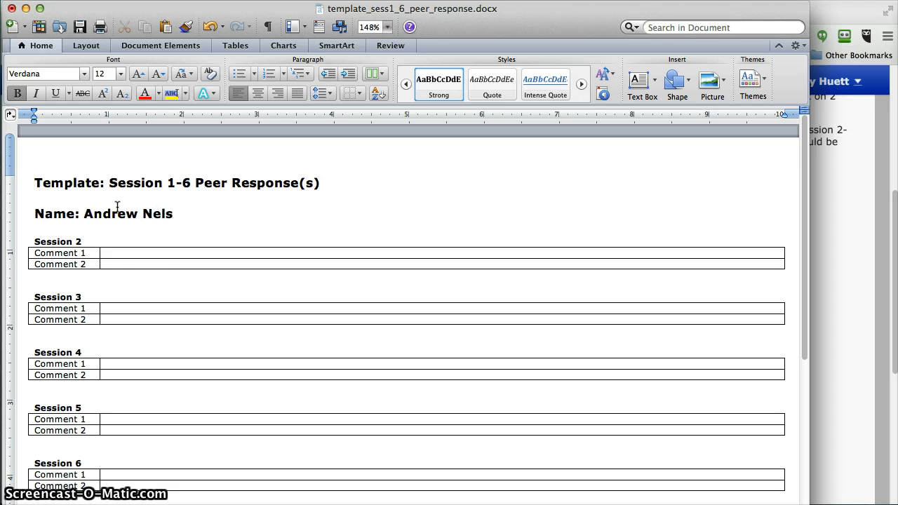
key(Down)
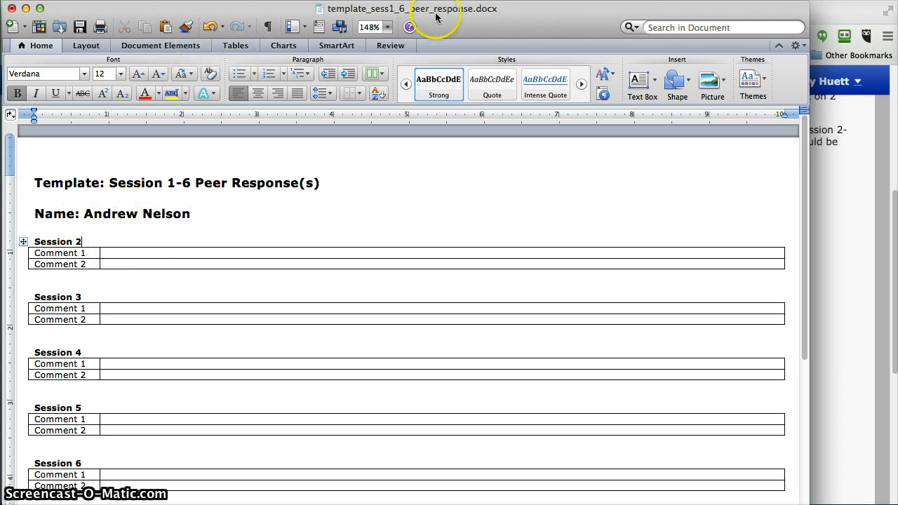
click(80, 27)
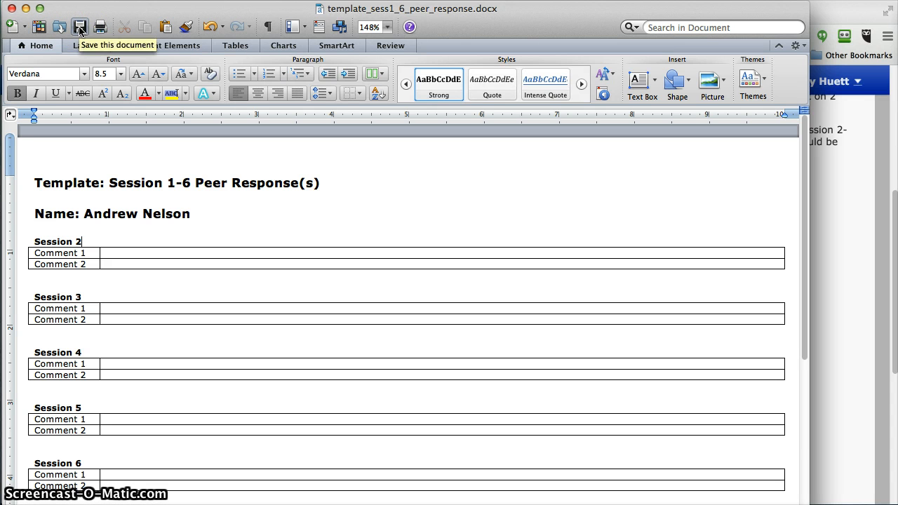
click(82, 31)
- Save a copy of the template as a Word document on the Desktop, with an underscore and your first name appended to the file name
click(31, 0)
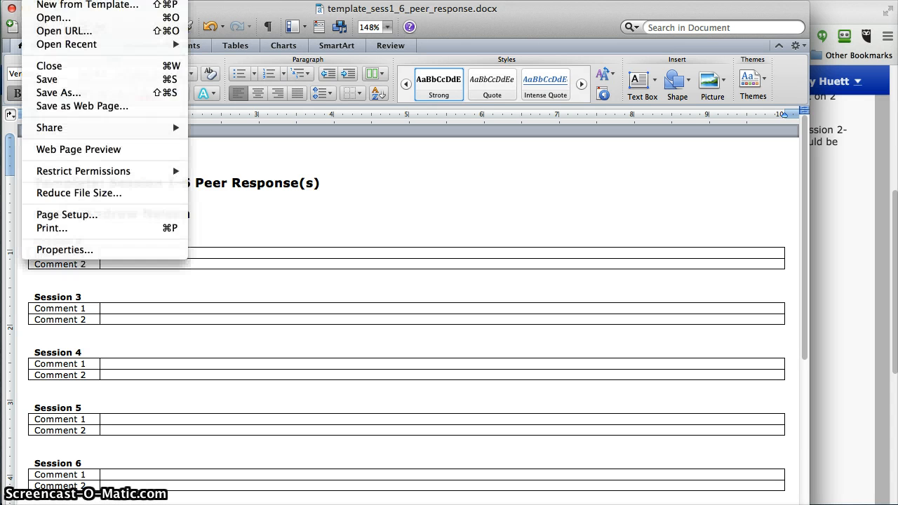
click(59, 93)
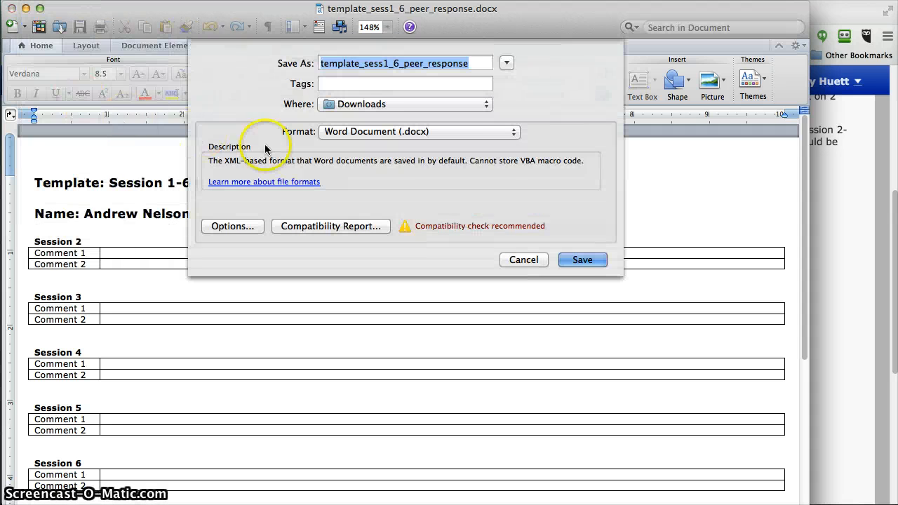
click(385, 103)
click(366, 192)
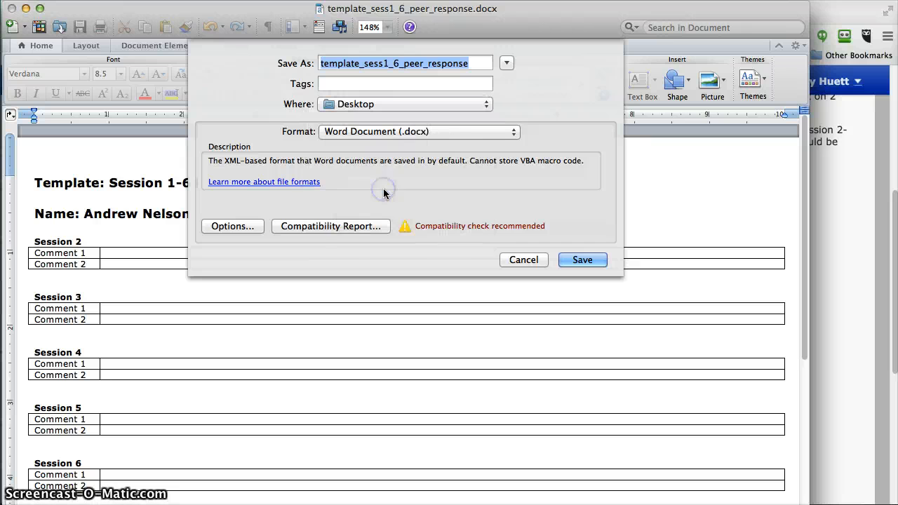
click(490, 66)
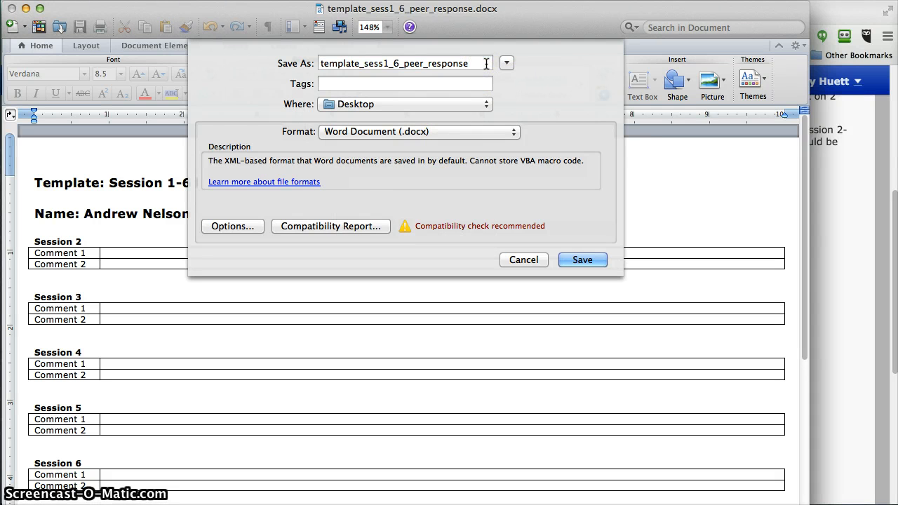
text(_Kim)
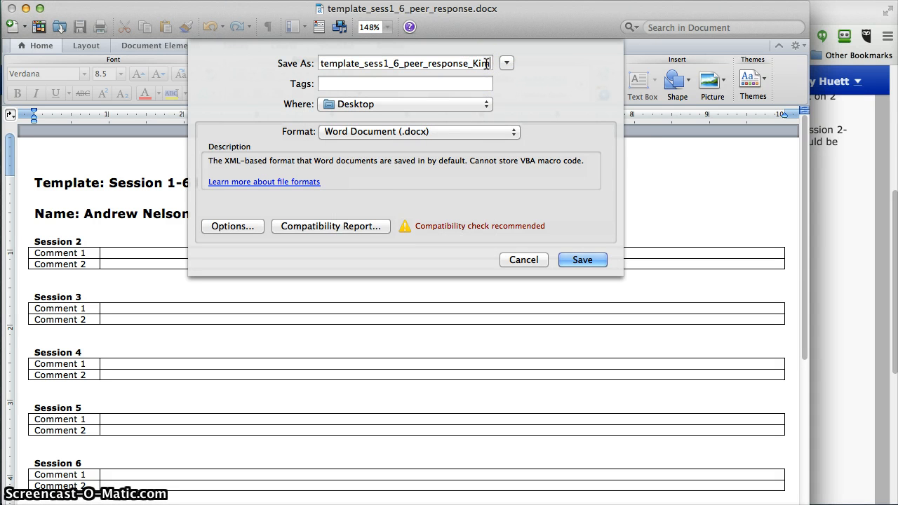
click(584, 259)
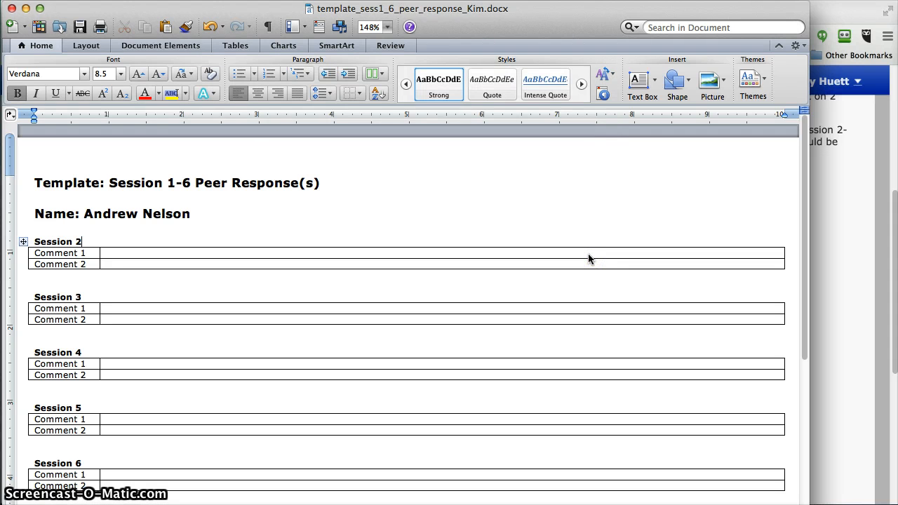
- Look over the Session 2 table and its Comment 1 and Comment 2 rows where the comment links belong
click(361, 241)
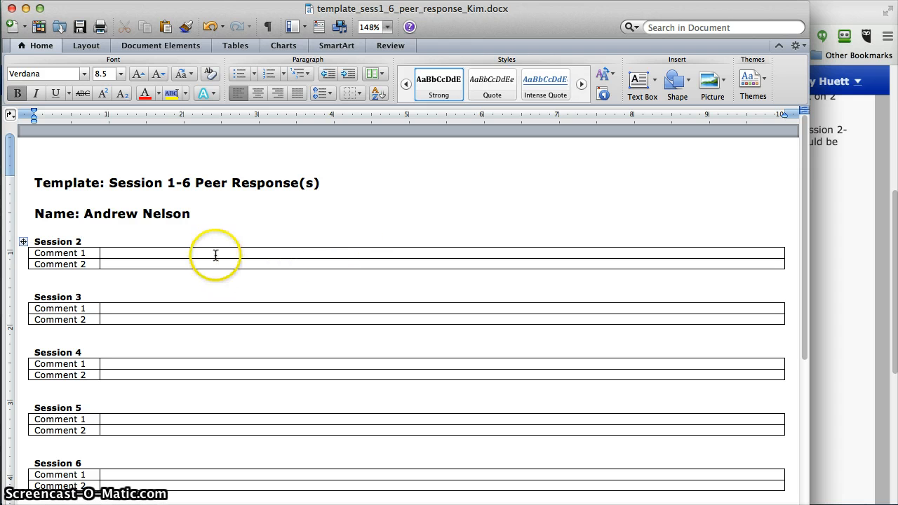
click(194, 241)
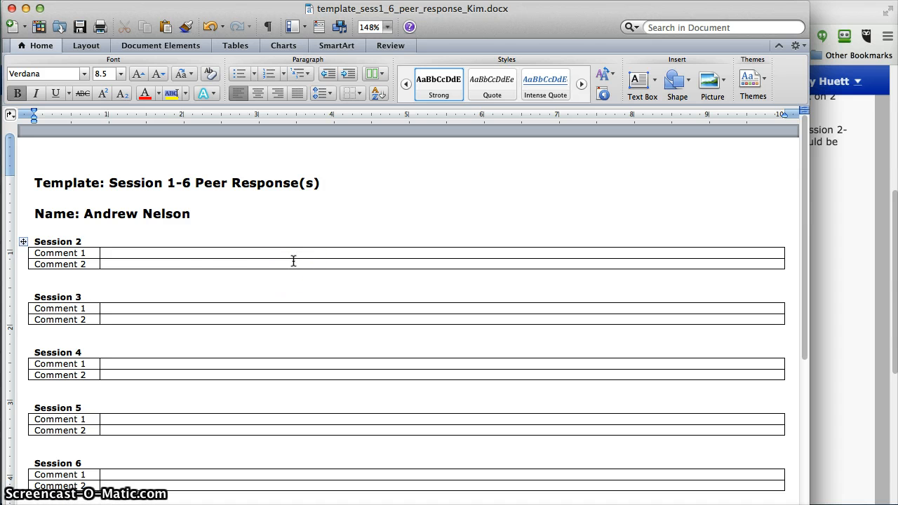
click(174, 254)
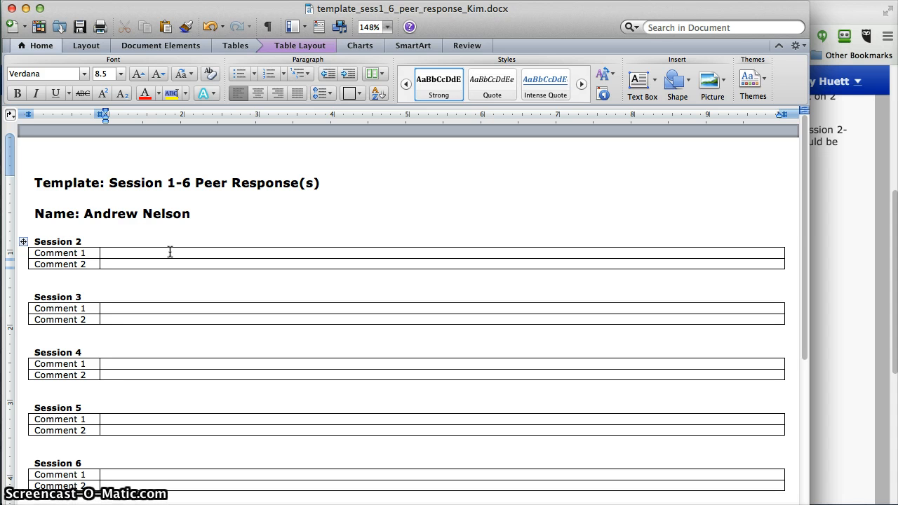
click(187, 268)
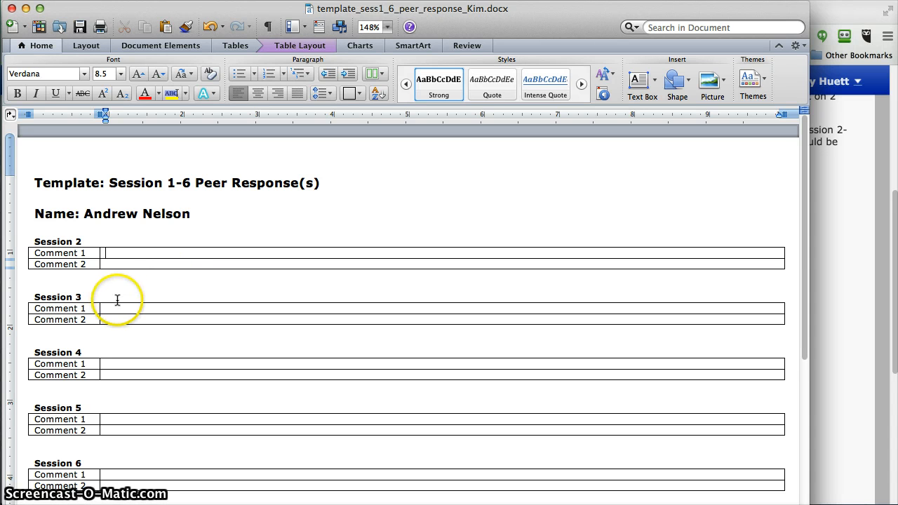
click(108, 281)
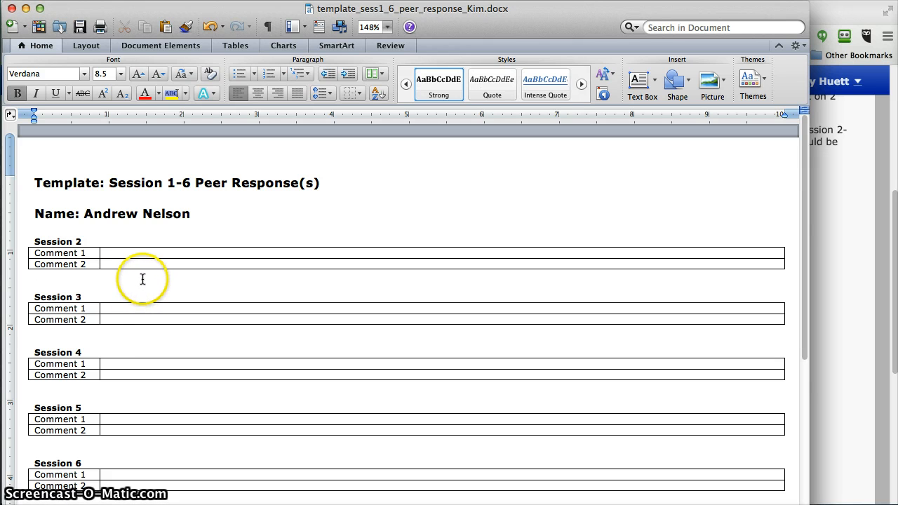
- Read the note on why Session 1 is left out, and revisit the two Session 2 comment cells
scroll(143, 285, down, 3)
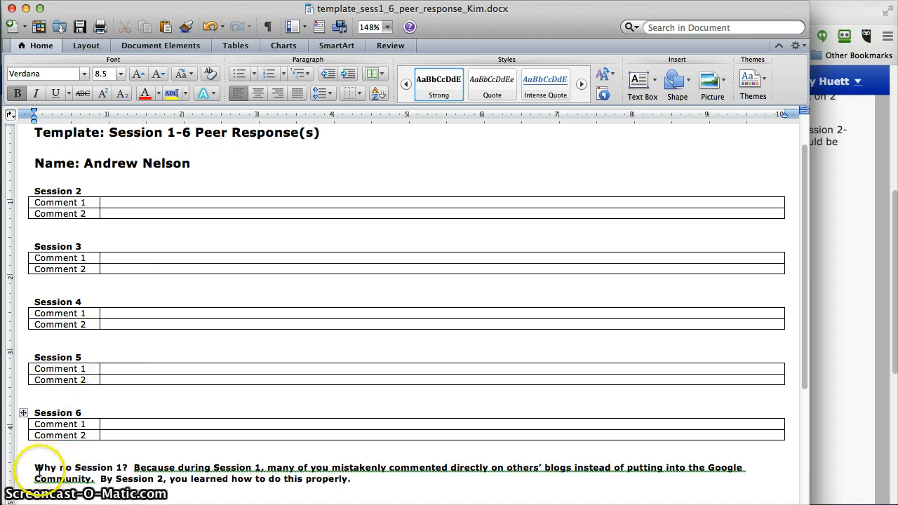
drag(22, 471, 23, 481)
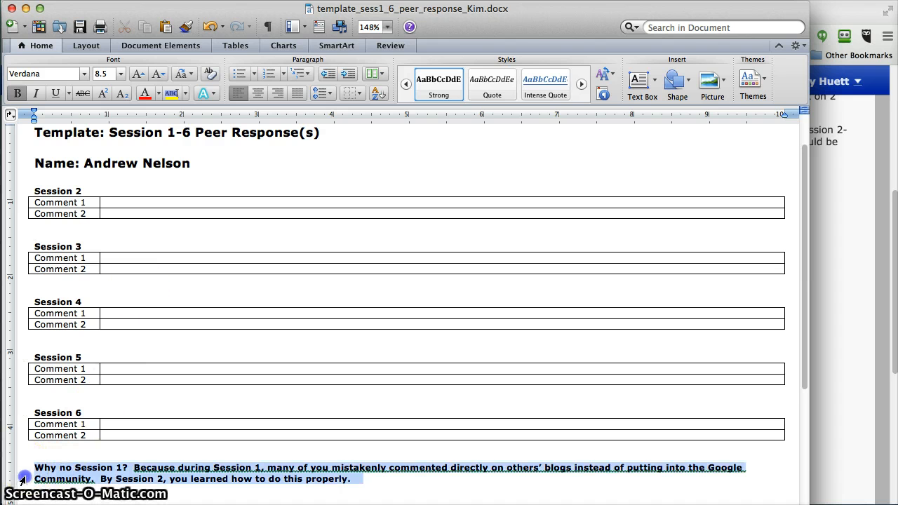
click(166, 478)
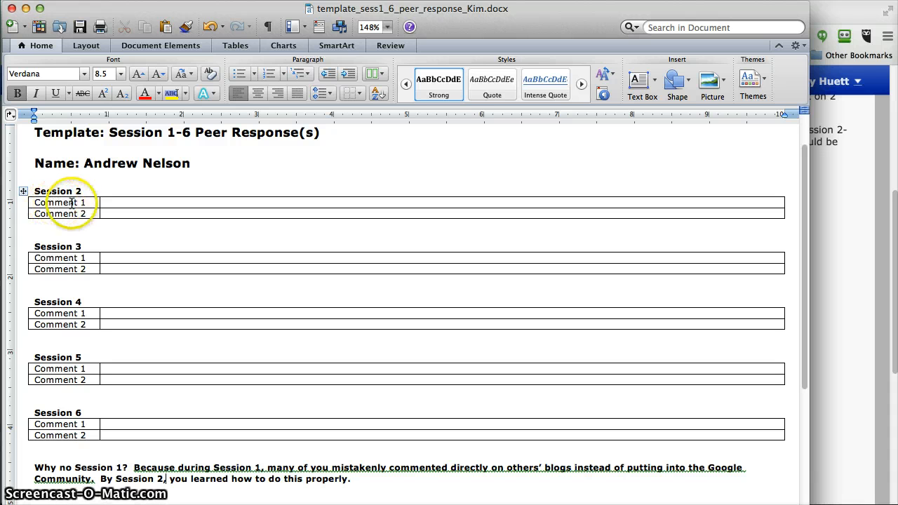
click(112, 201)
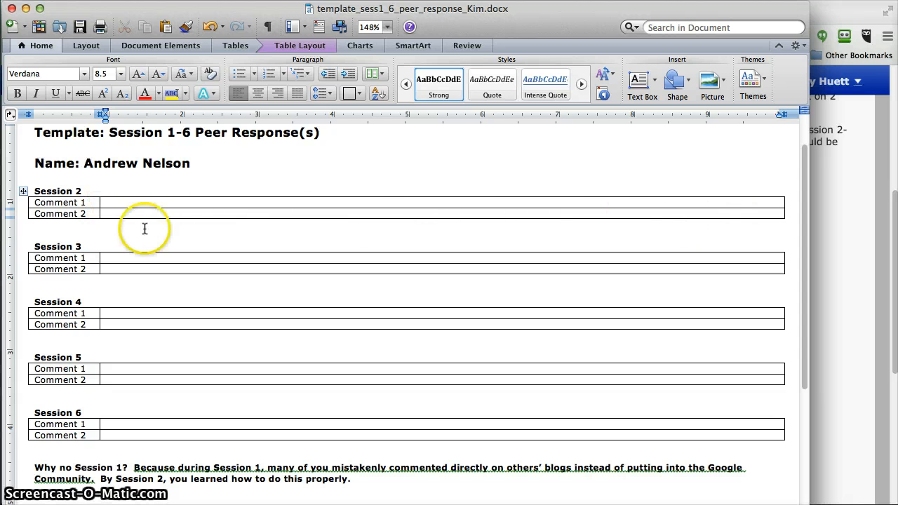
click(105, 213)
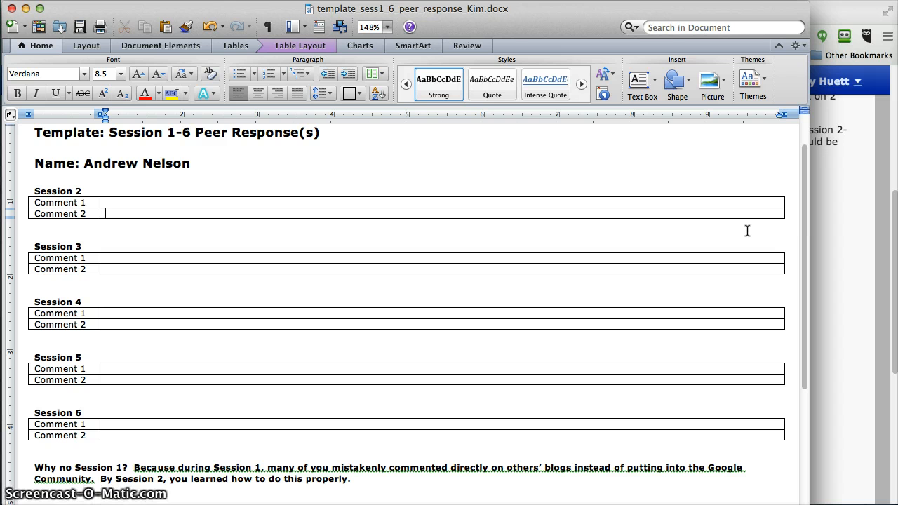
- Switch to Google+ in the browser and open the CS First community from the joined communities
click(829, 200)
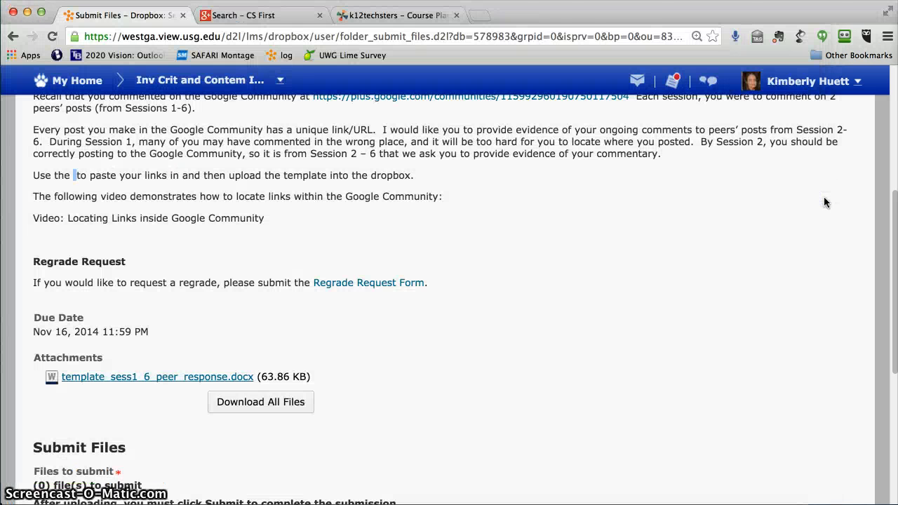
scroll(372, 342, up, 5)
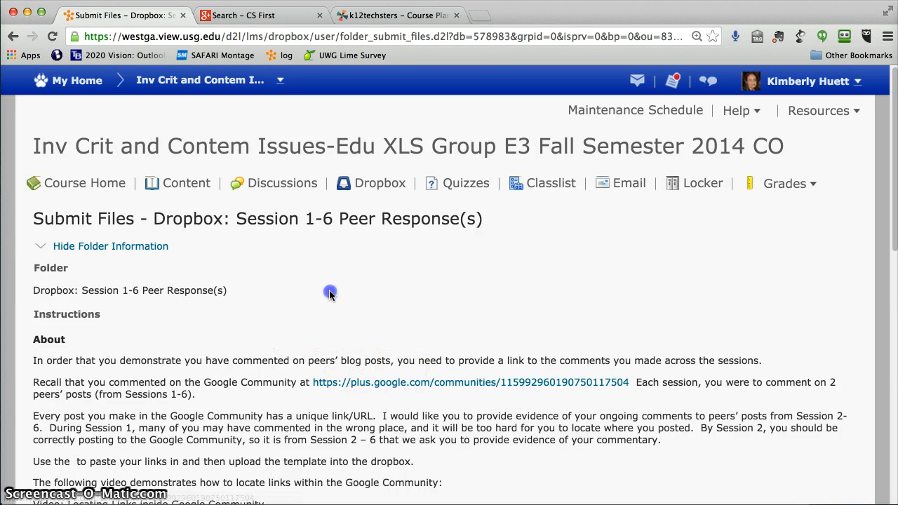
click(258, 17)
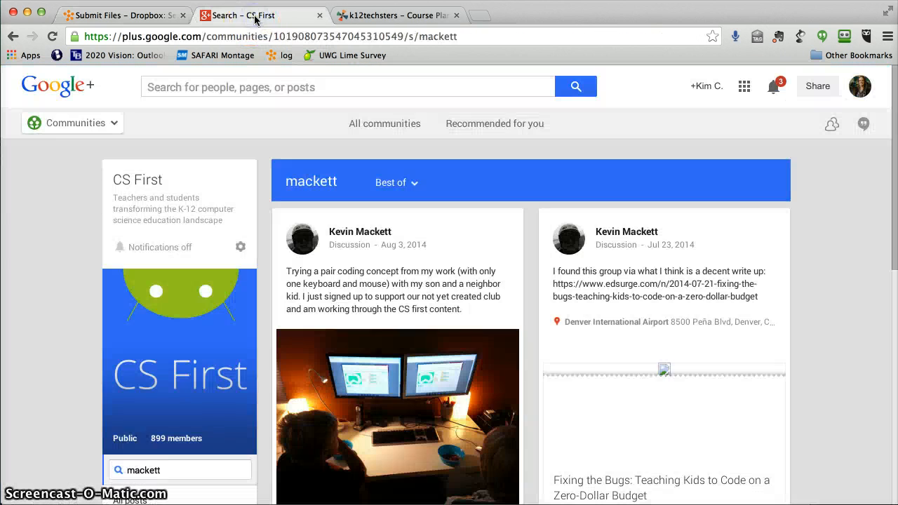
click(77, 127)
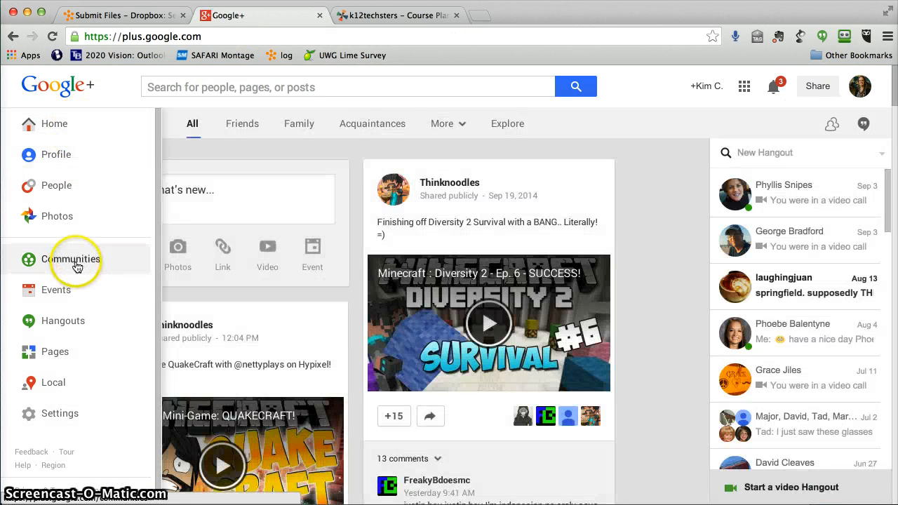
click(79, 262)
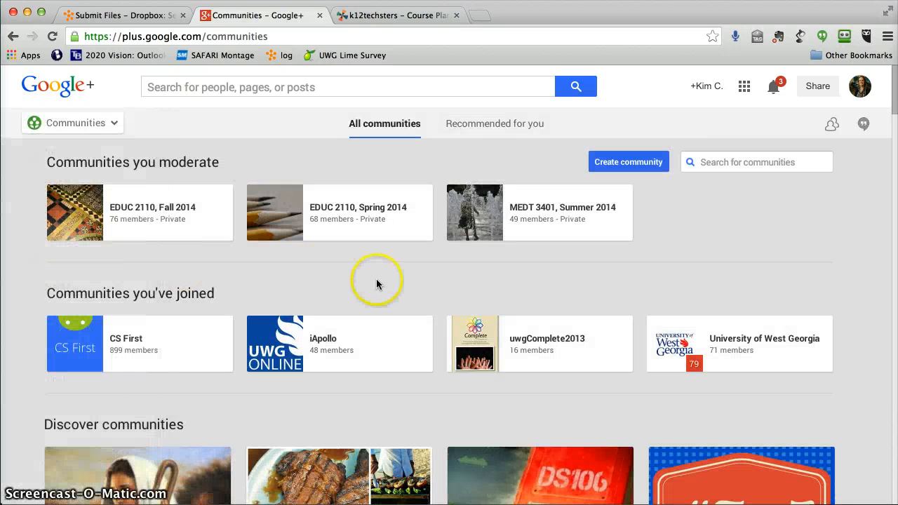
click(144, 356)
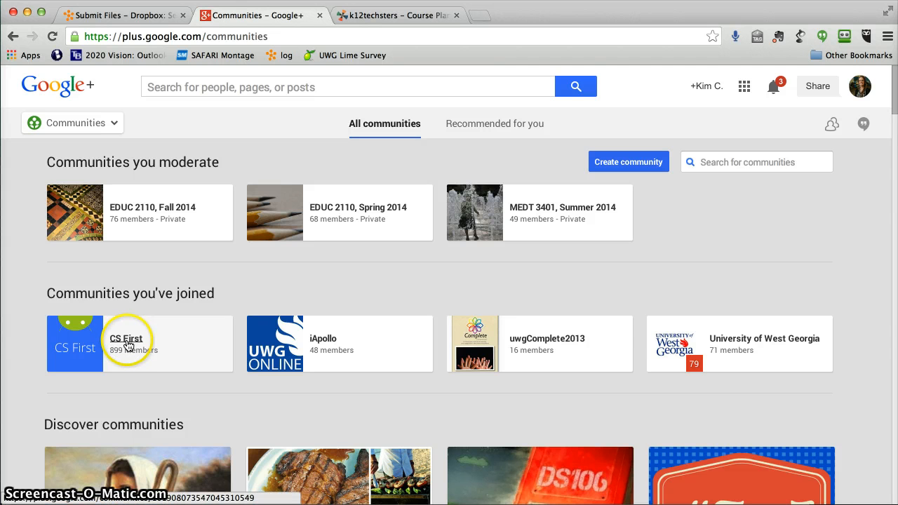
click(128, 346)
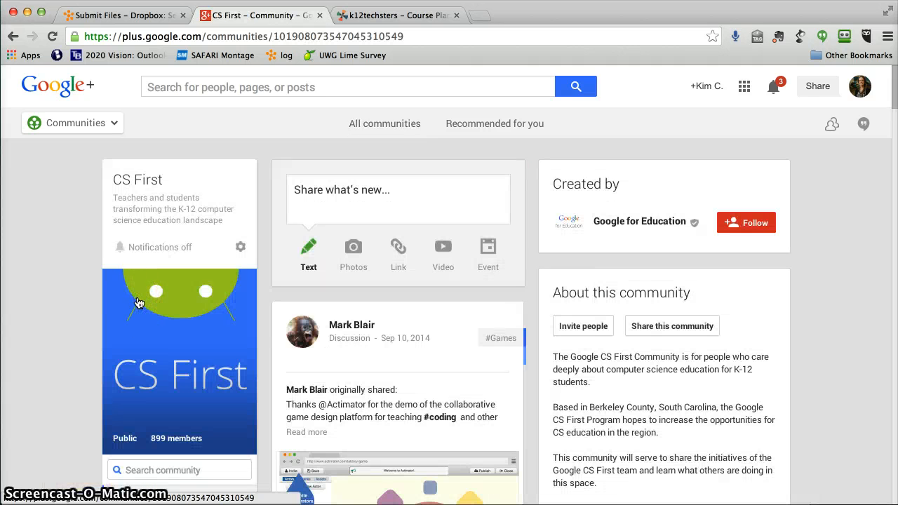
- Browse the CS First community feed and examine its first post down to the comment field
scroll(327, 267, down, 2)
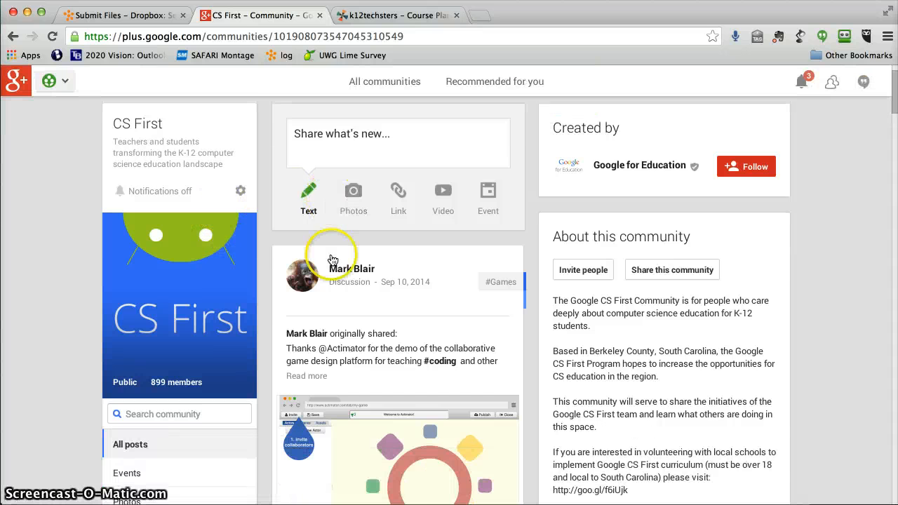
scroll(330, 261, down, 12)
scroll(330, 265, up, 15)
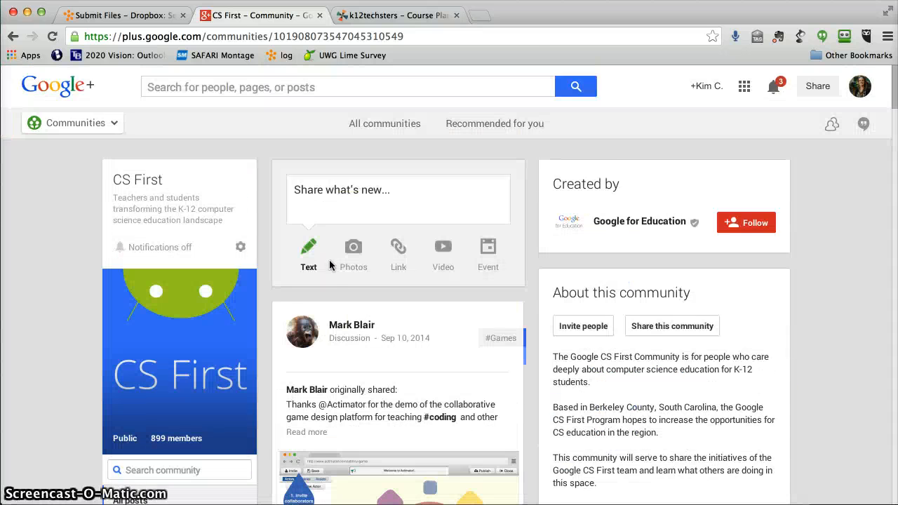
scroll(330, 264, down, 3)
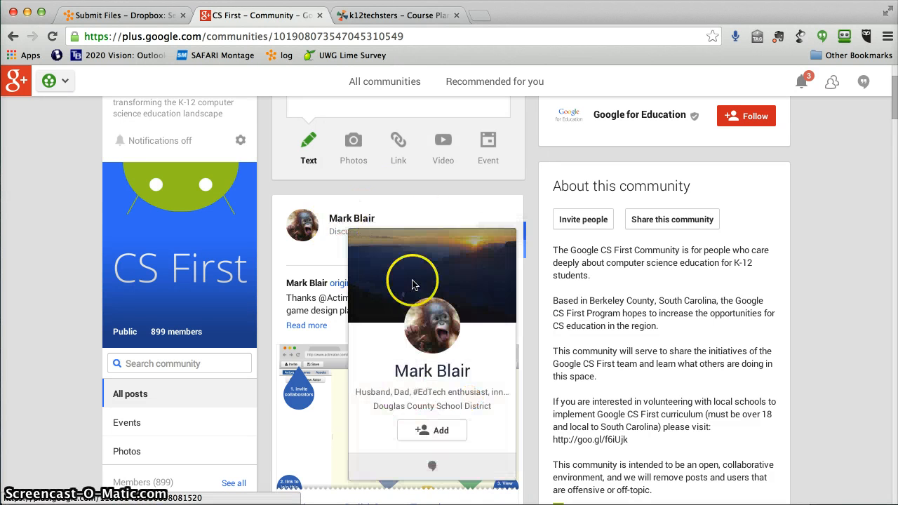
scroll(345, 318, down, 3)
scroll(345, 318, down, 3)
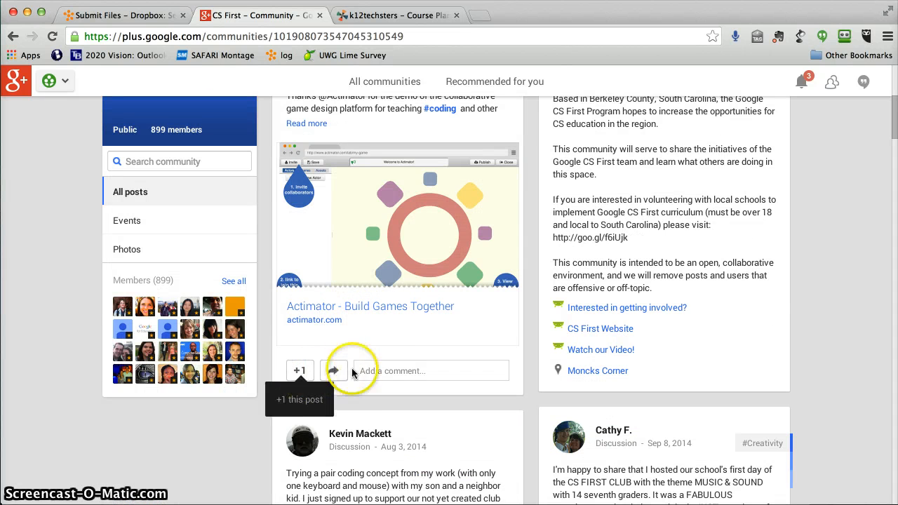
- Zoom the community page out and examine the pair coding post and the comments under it
scroll(371, 361, down, 10)
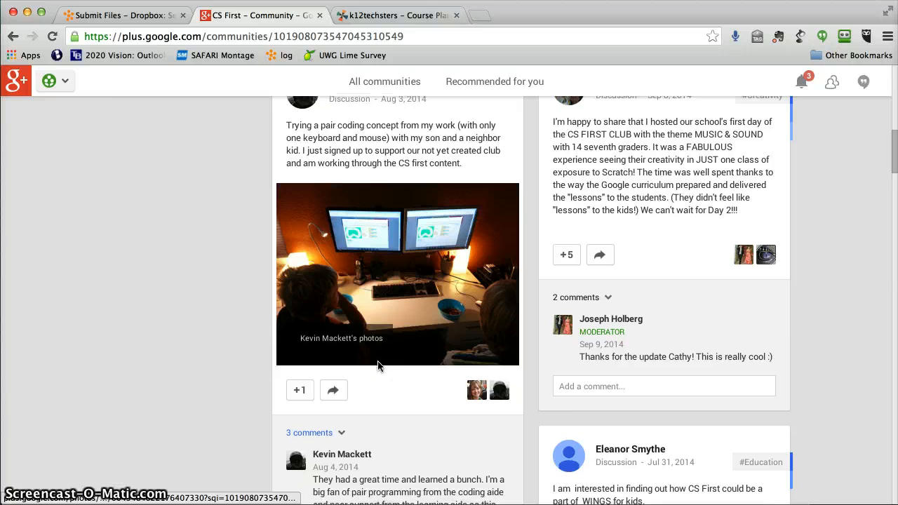
scroll(378, 363, up, 2)
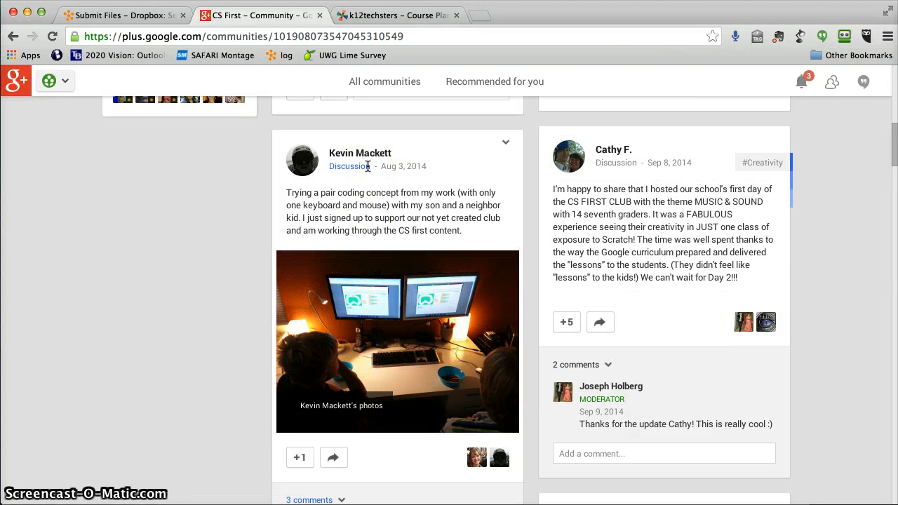
key(super+minus)
scroll(370, 190, down, 1)
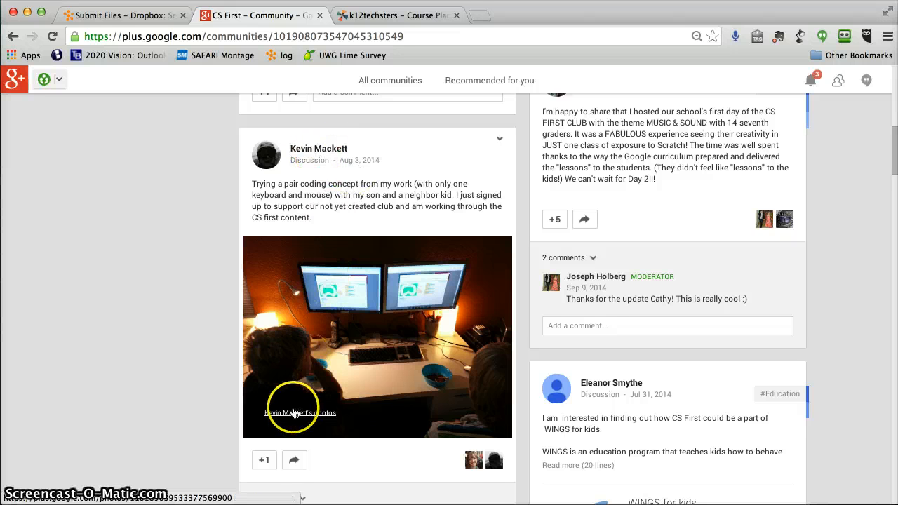
scroll(291, 411, down, 2)
scroll(298, 439, down, 3)
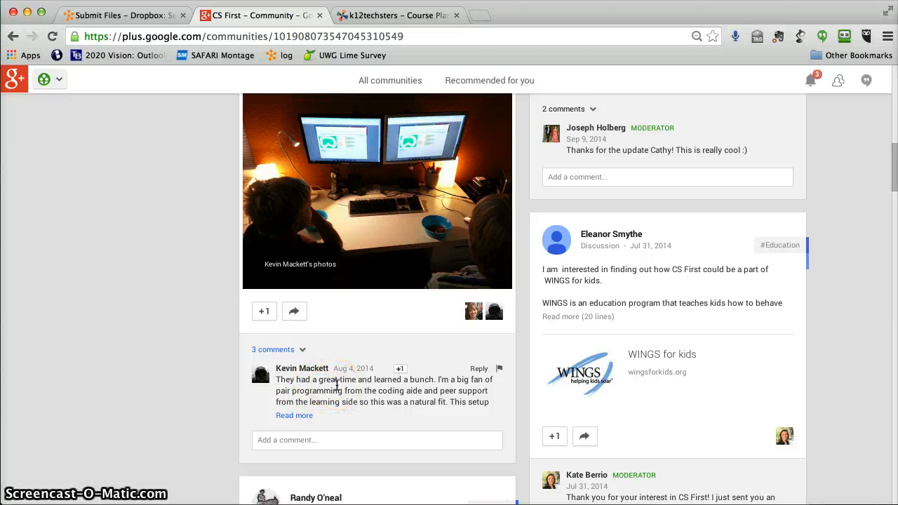
scroll(337, 335, up, 4)
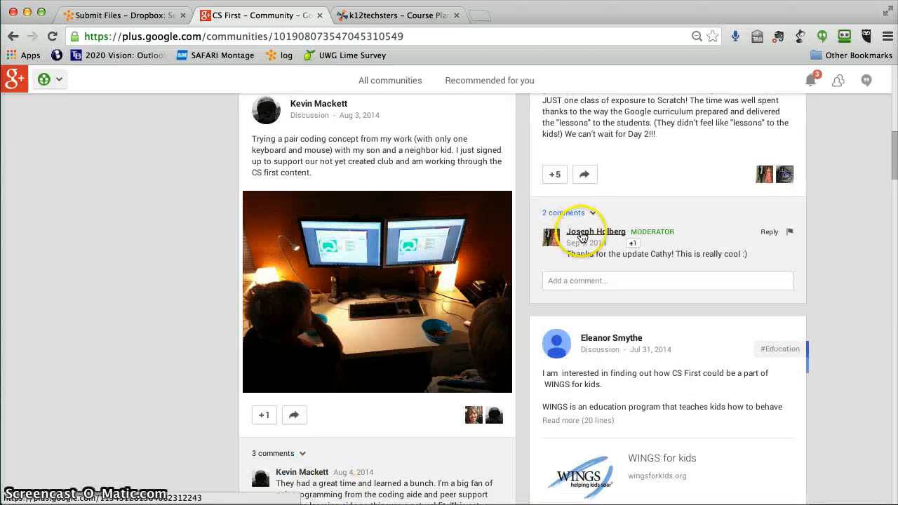
- Examine the Sep 8, 2014 Music & Sound club post and the moderator's comment under it
scroll(372, 270, up, 2)
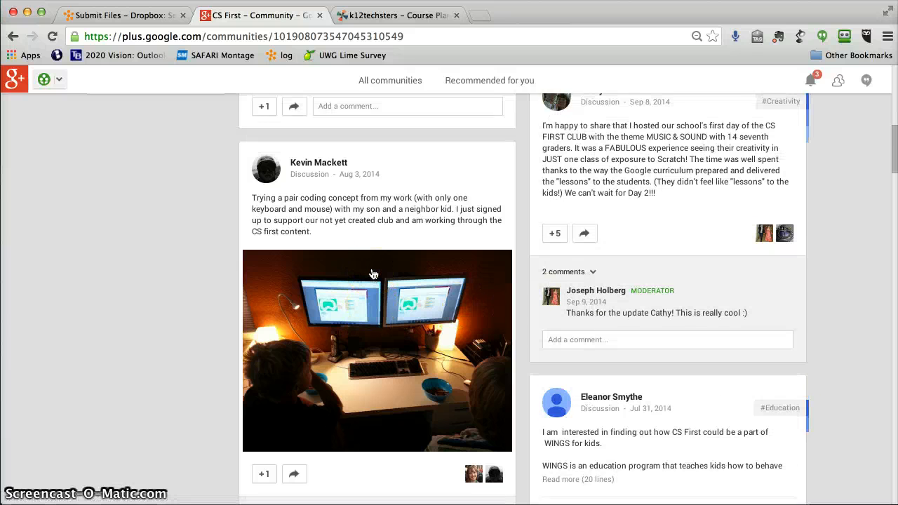
scroll(374, 274, up, 4)
scroll(373, 273, down, 6)
click(636, 248)
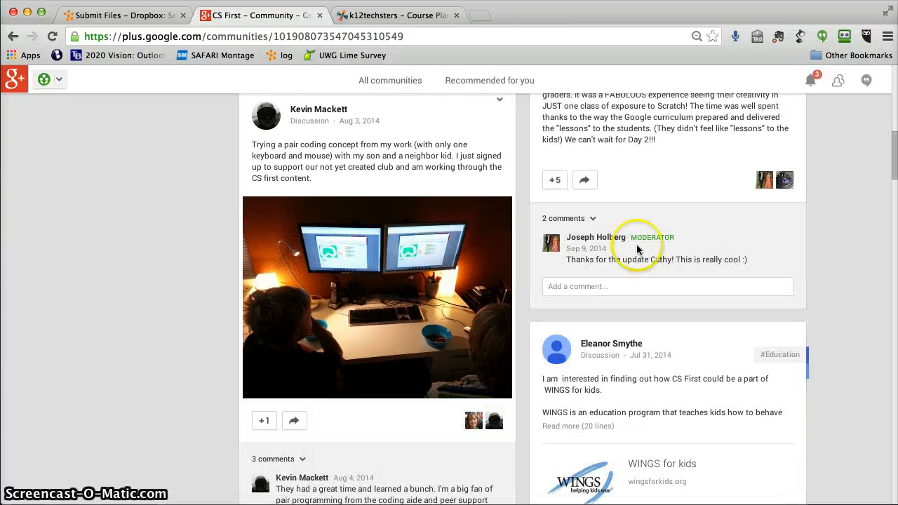
mouse_move(603, 242)
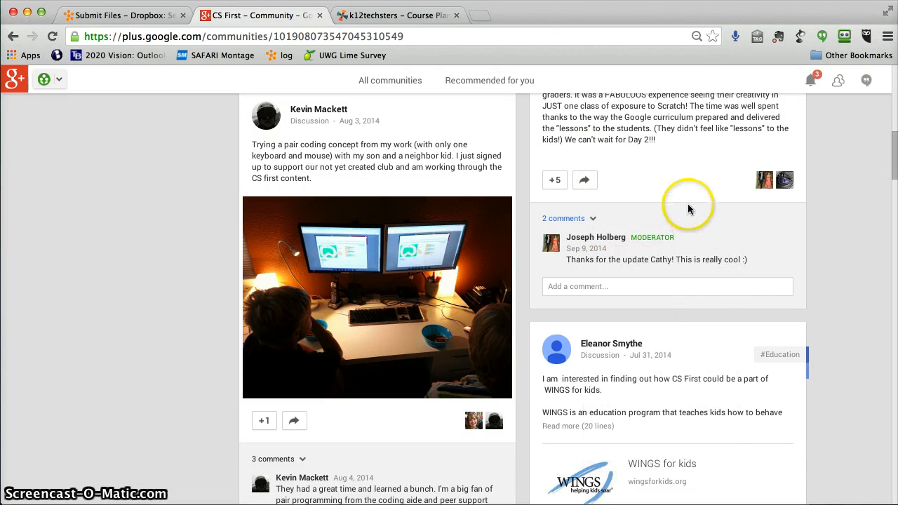
scroll(678, 182, up, 3)
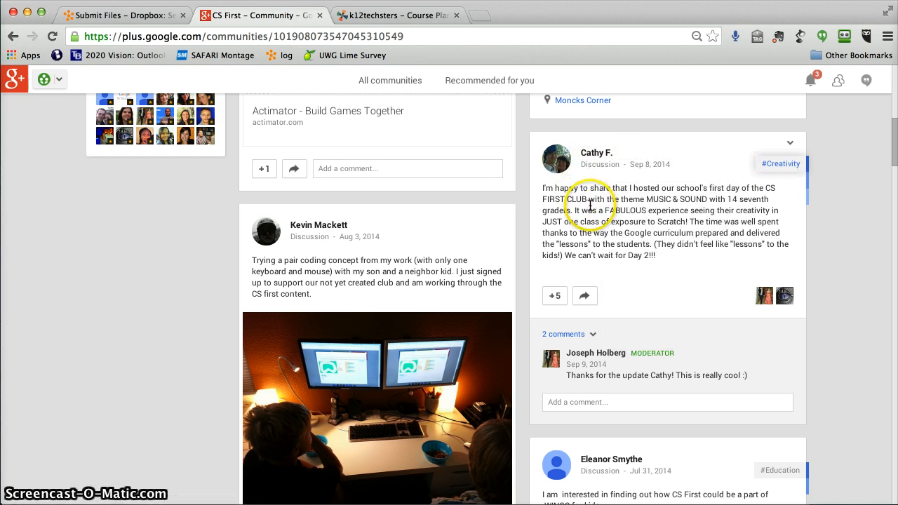
mouse_move(592, 362)
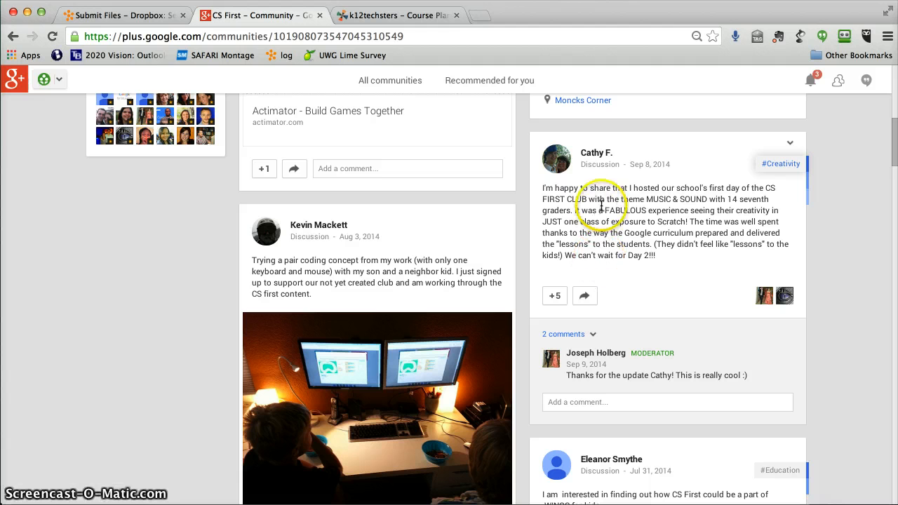
- Copy the direct link to the Music & Sound club post and close the link dialog
click(789, 147)
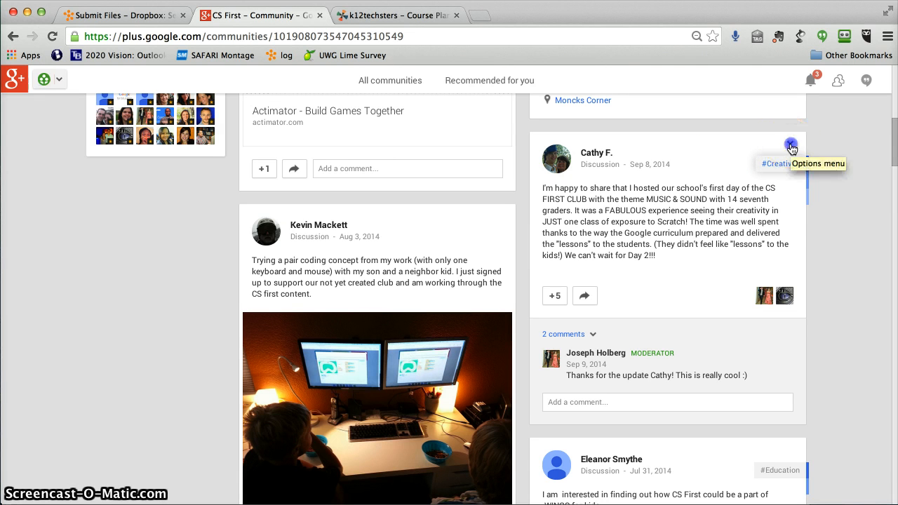
click(790, 146)
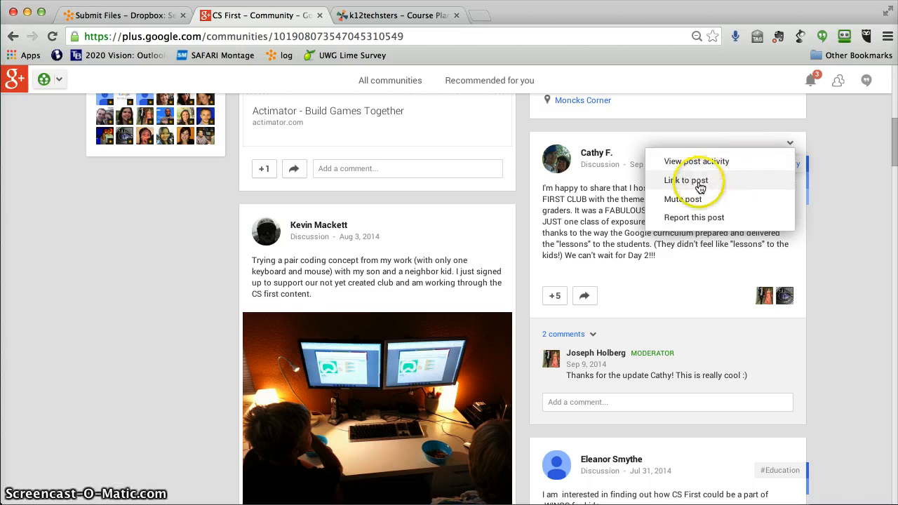
click(687, 180)
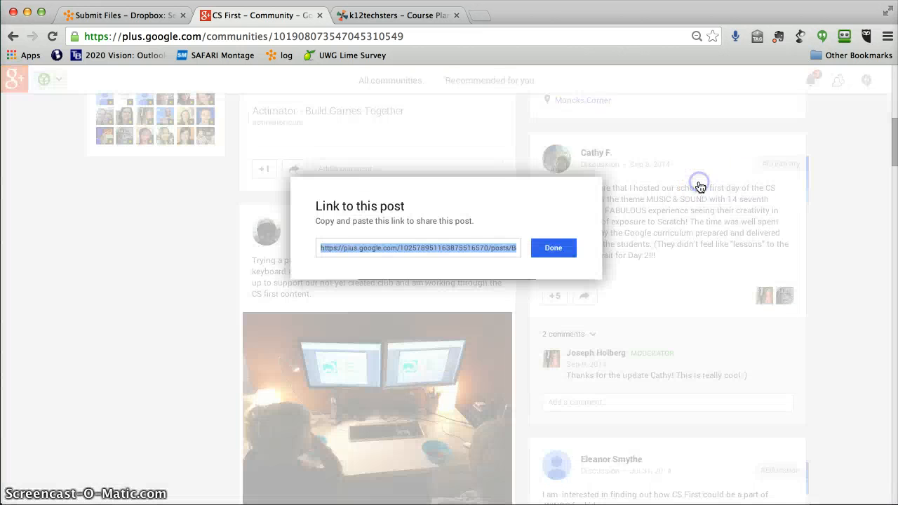
right_click(487, 249)
click(520, 241)
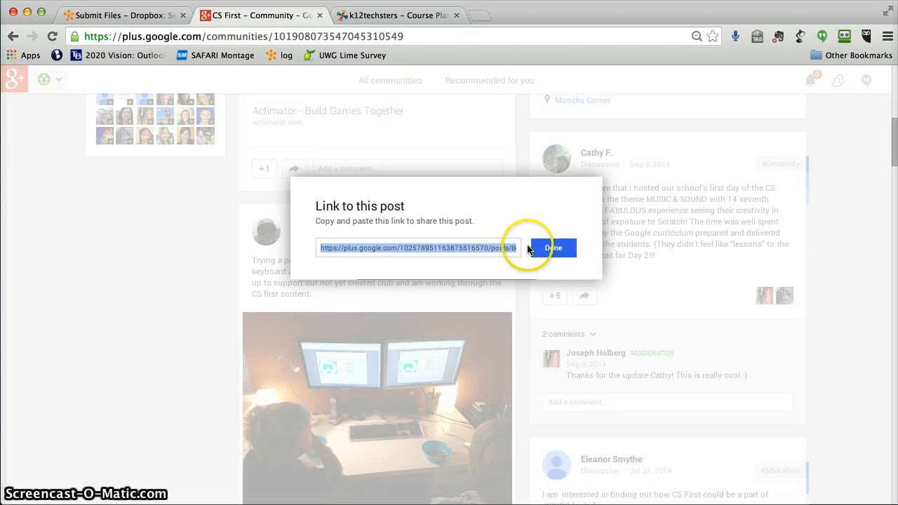
click(562, 250)
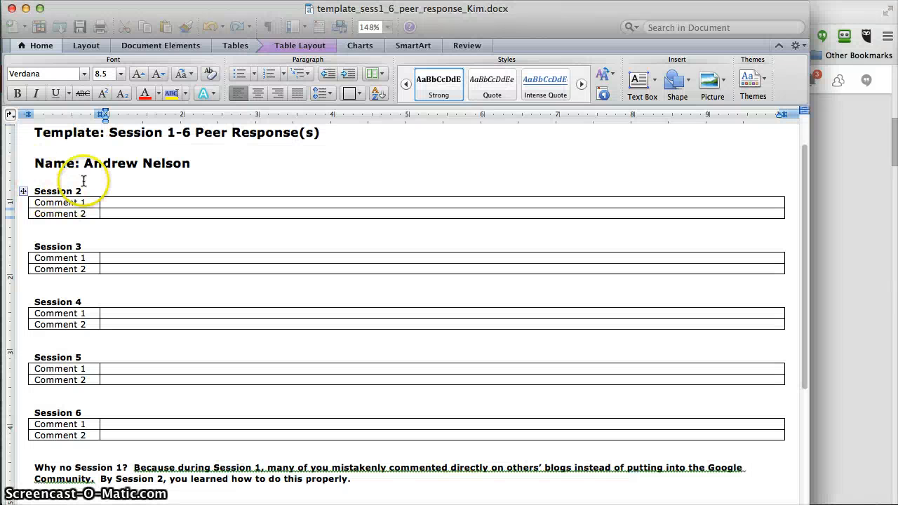
- In the Word template, paste the copied post link into the Comment 1 cell of Session 2, and minimise the document
click(104, 193)
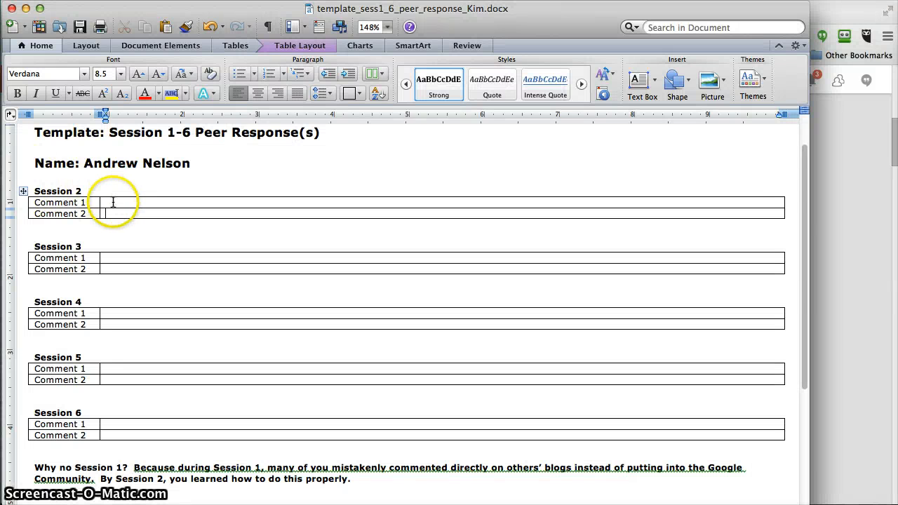
click(113, 202)
key(super+v)
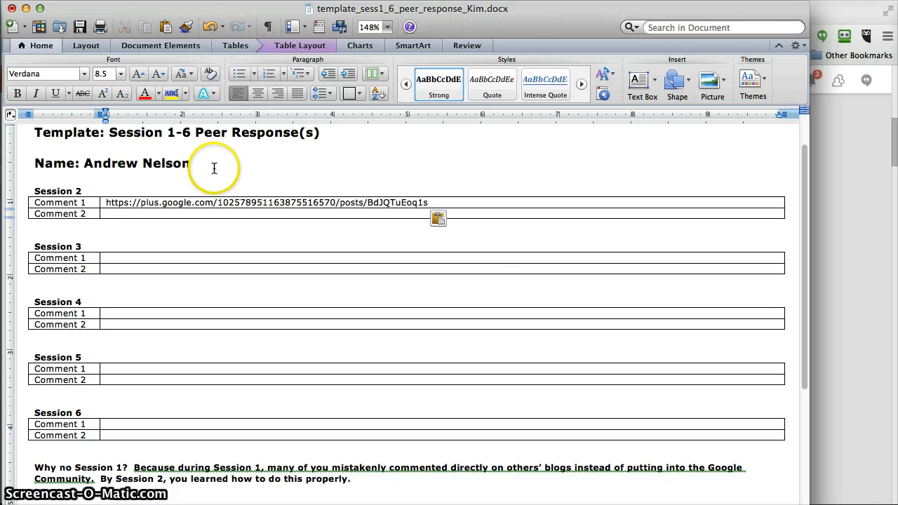
click(648, 466)
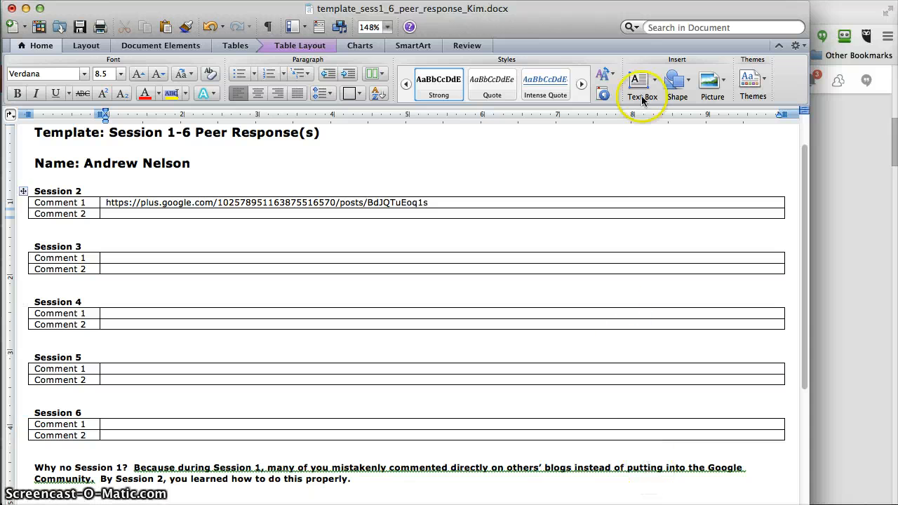
click(26, 9)
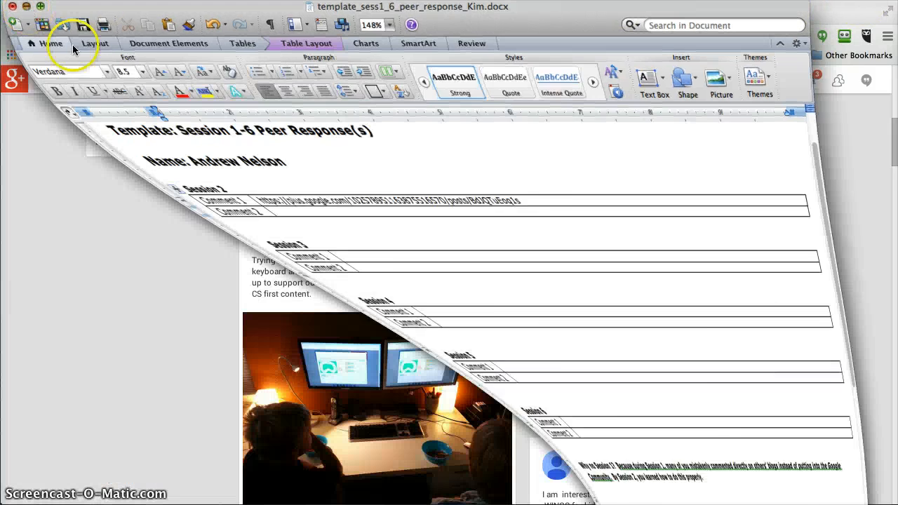
- Find the Jul 29, 2014 post by the Young Adult Librarian in the community feed and copy its direct link
scroll(676, 254, down, 10)
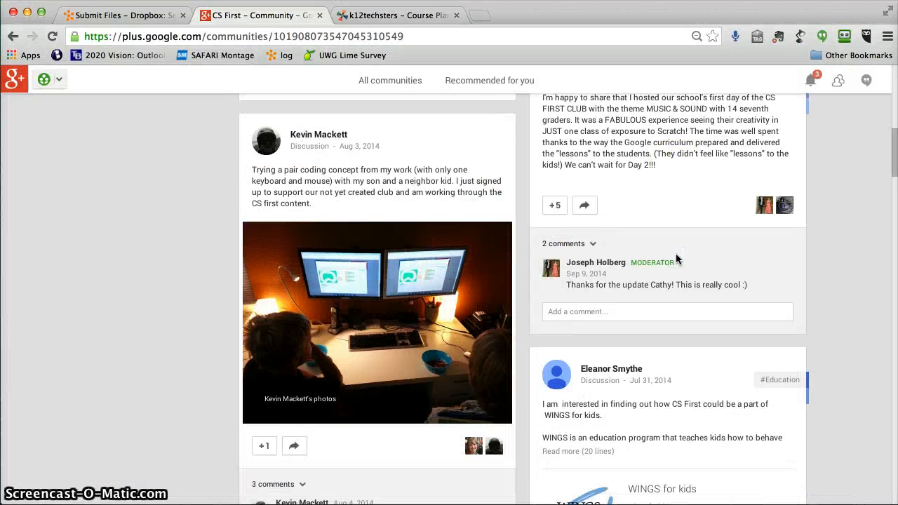
scroll(673, 259, down, 3)
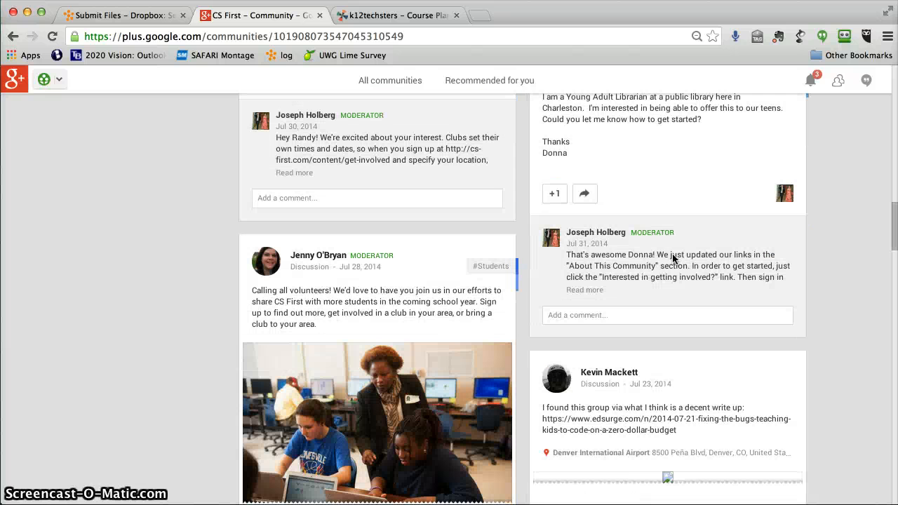
scroll(670, 259, up, 1)
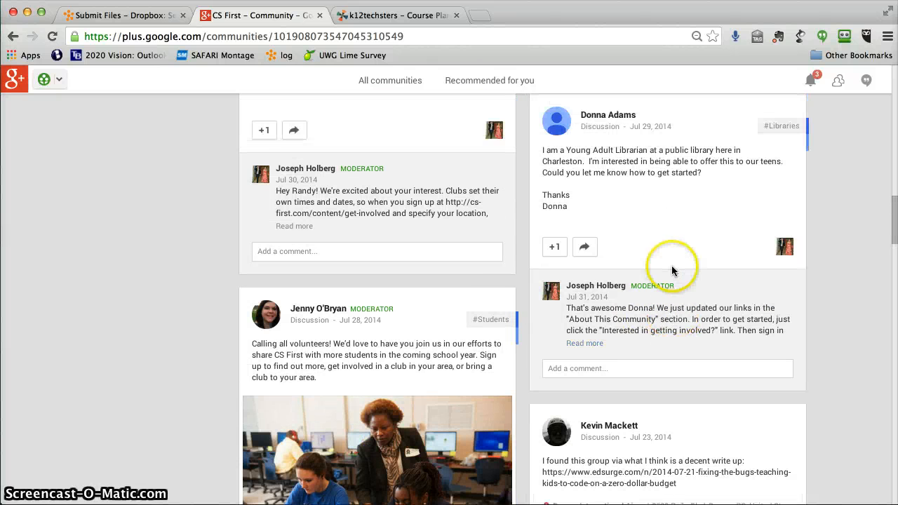
scroll(670, 268, up, 1)
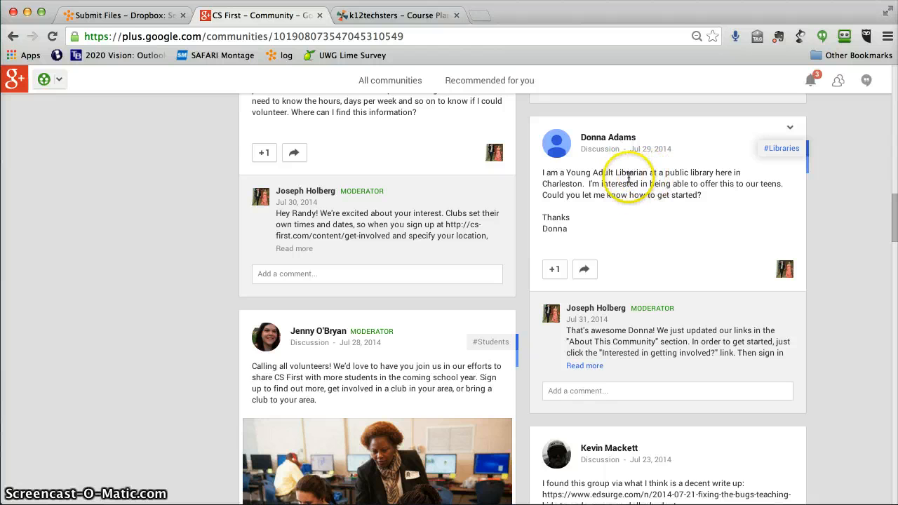
click(790, 131)
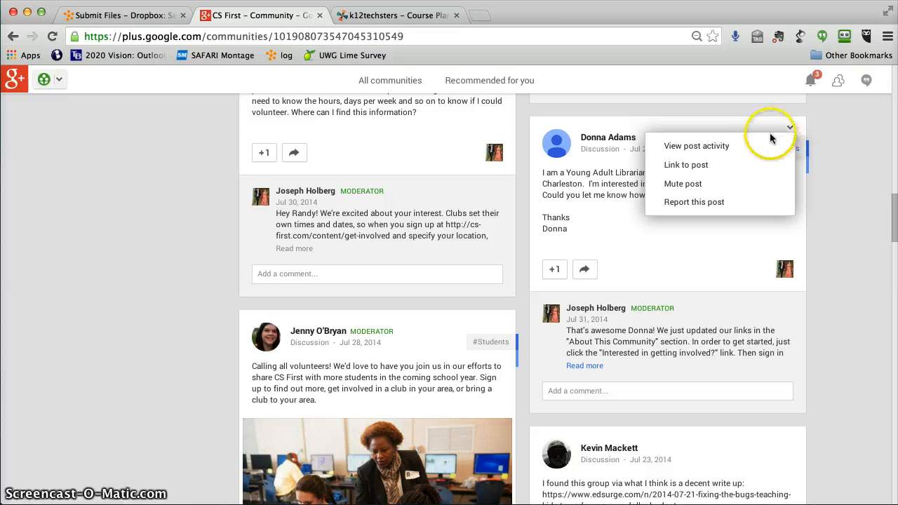
click(710, 169)
right_click(488, 251)
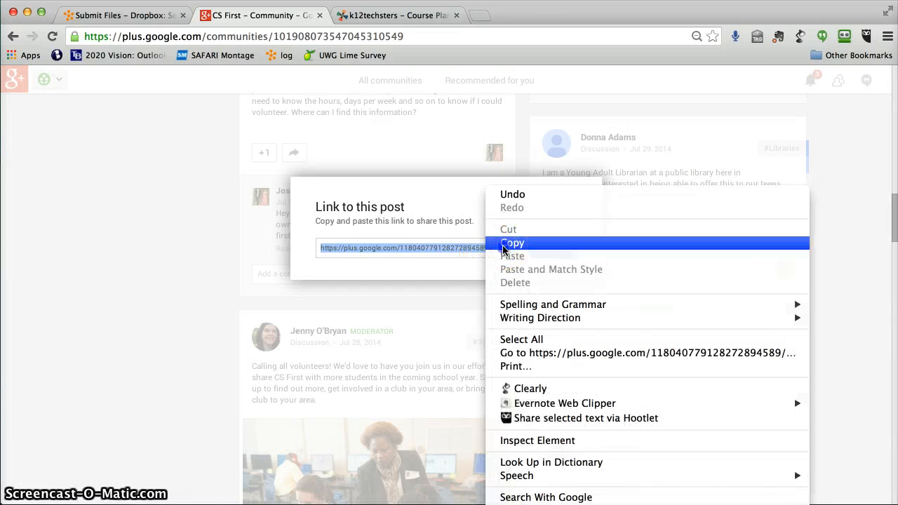
click(507, 243)
click(496, 249)
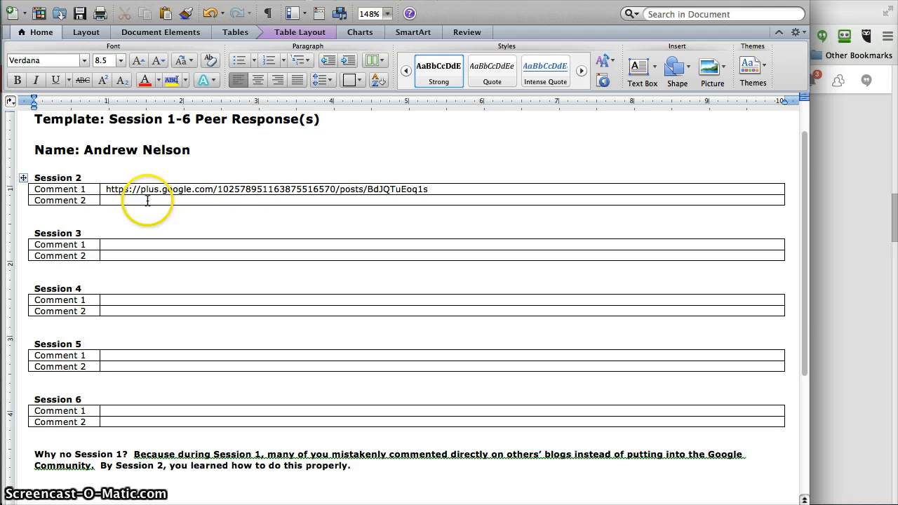
- In the Word template, paste the copied librarian post link into Session 2's Comment 2 cell, and minimise the document
click(148, 200)
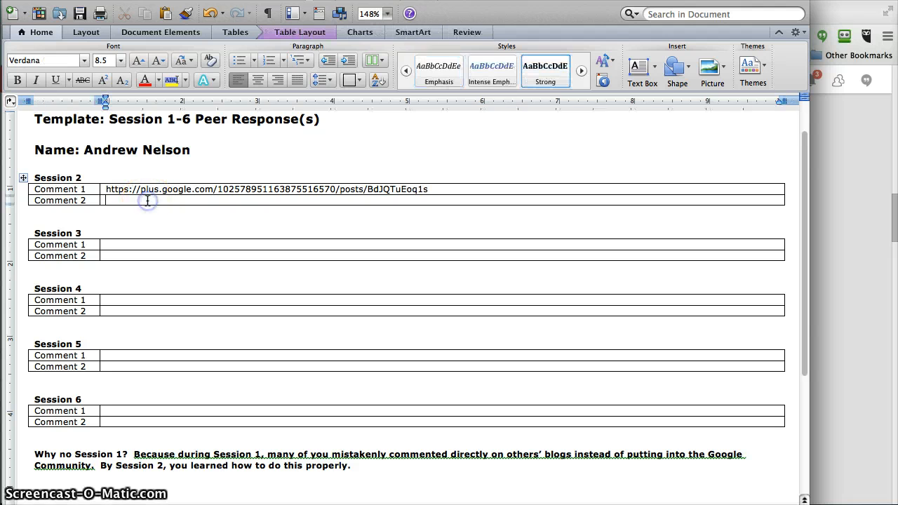
key(super+v)
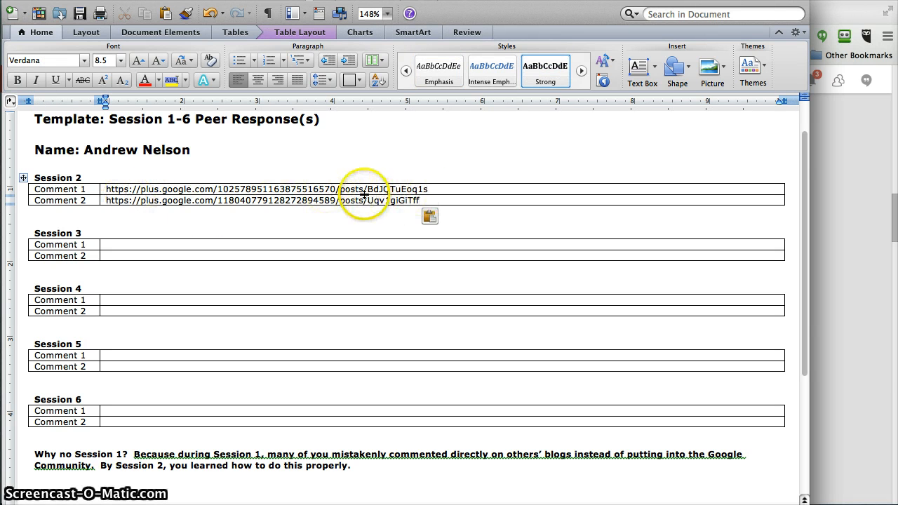
click(26, 0)
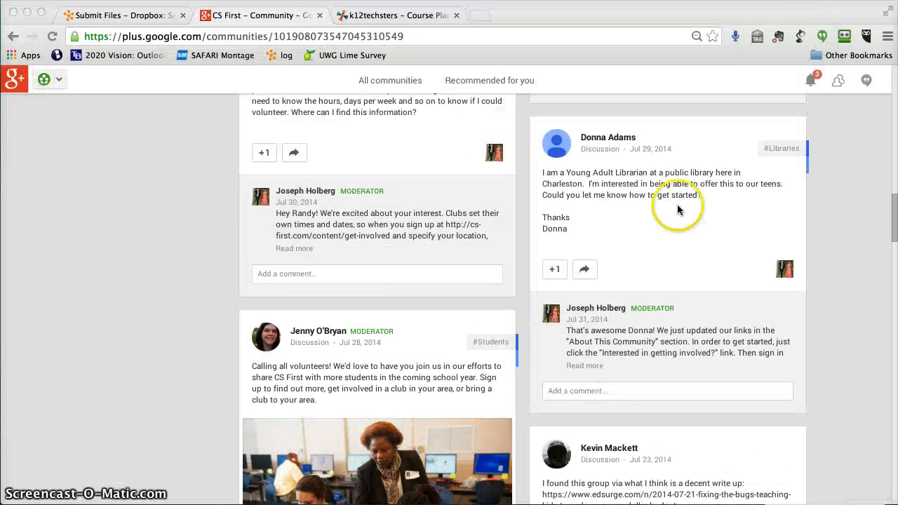
- Return to the Music & Sound club post and examine the moderator's comment and profile card
click(679, 235)
scroll(676, 231, up, 5)
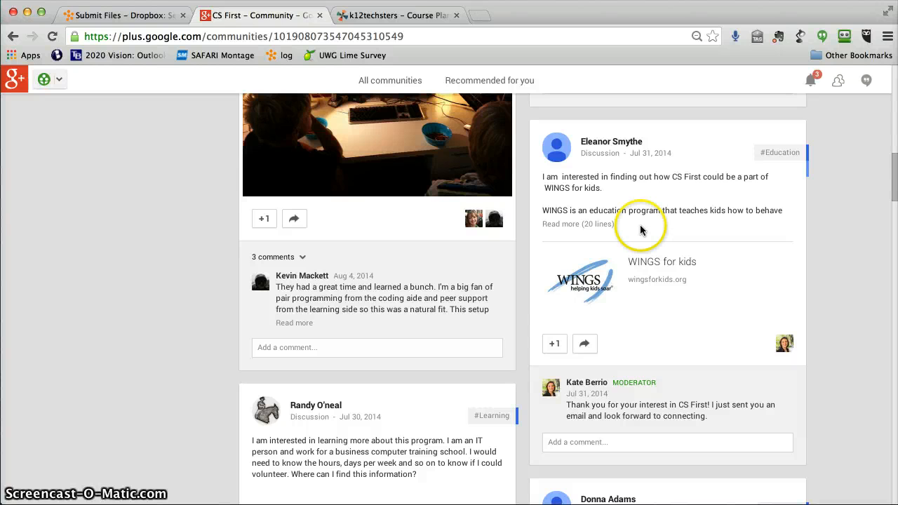
scroll(640, 232, up, 5)
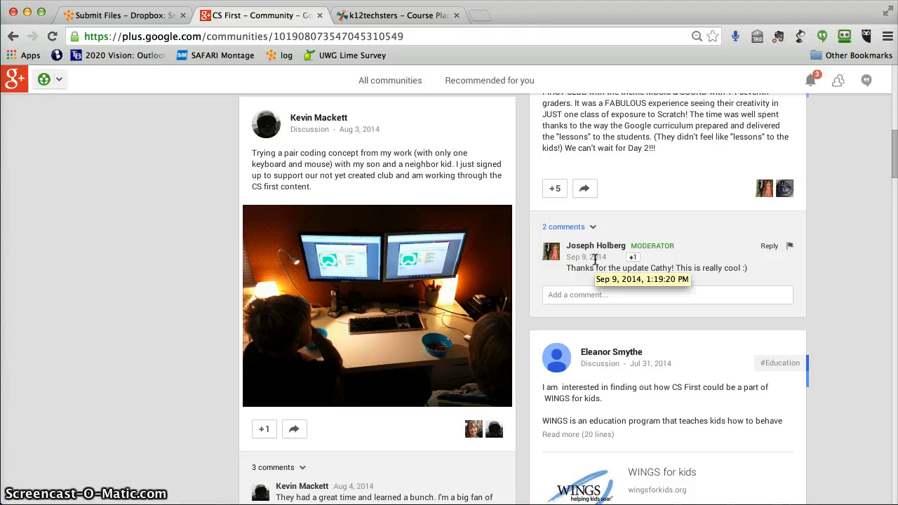
mouse_move(602, 253)
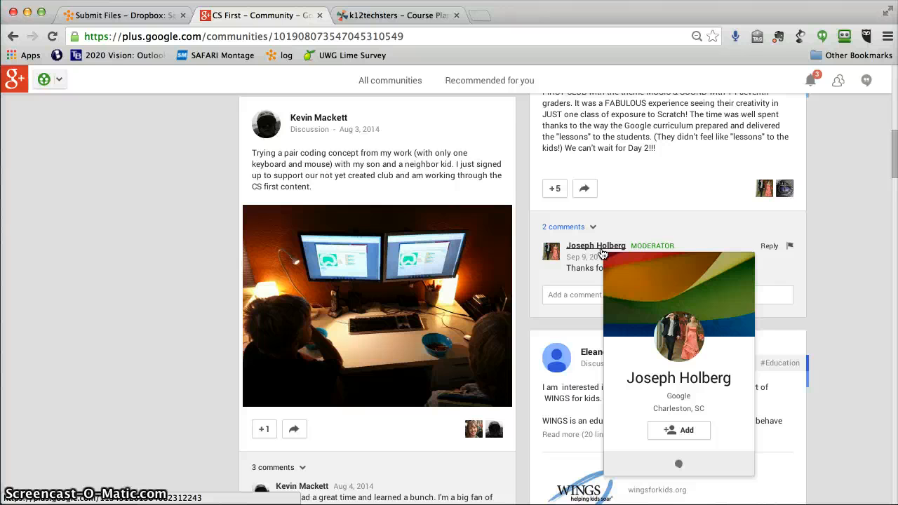
click(583, 251)
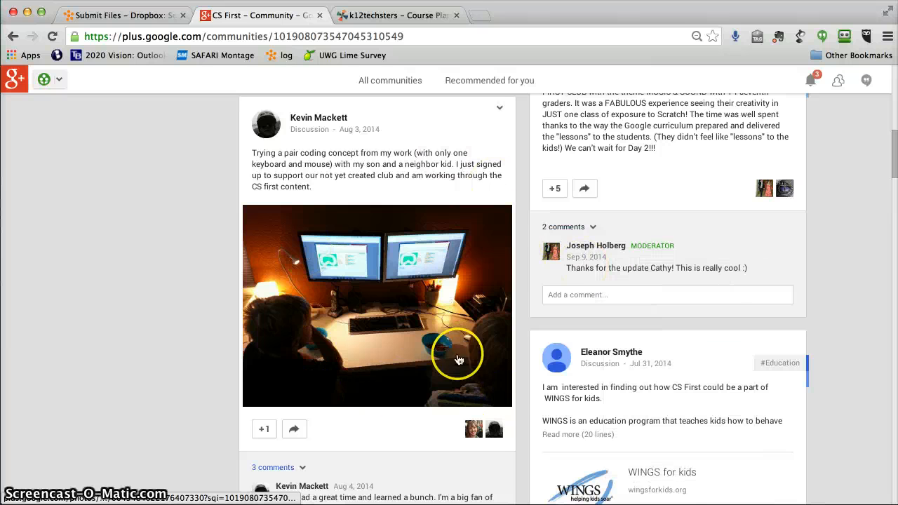
mouse_move(590, 251)
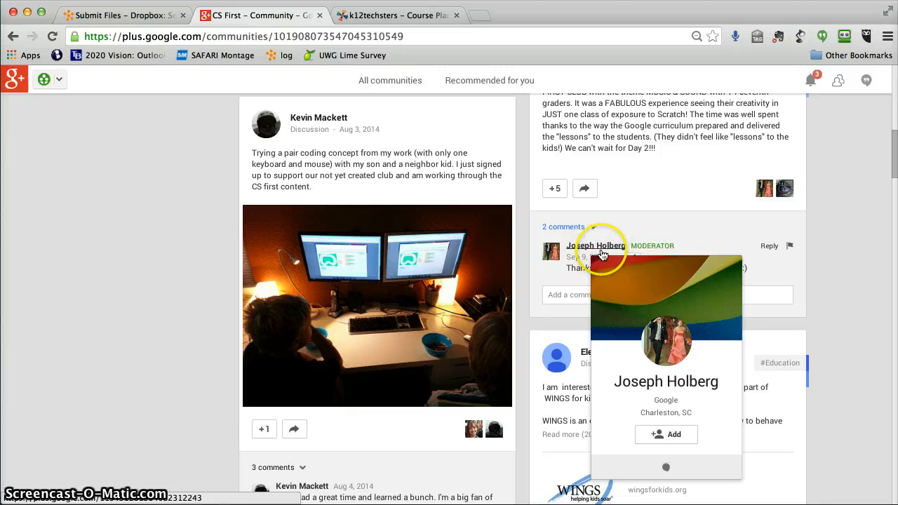
- Search the CS First community for the moderator's last name and browse the matching posts
scroll(393, 261, up, 8)
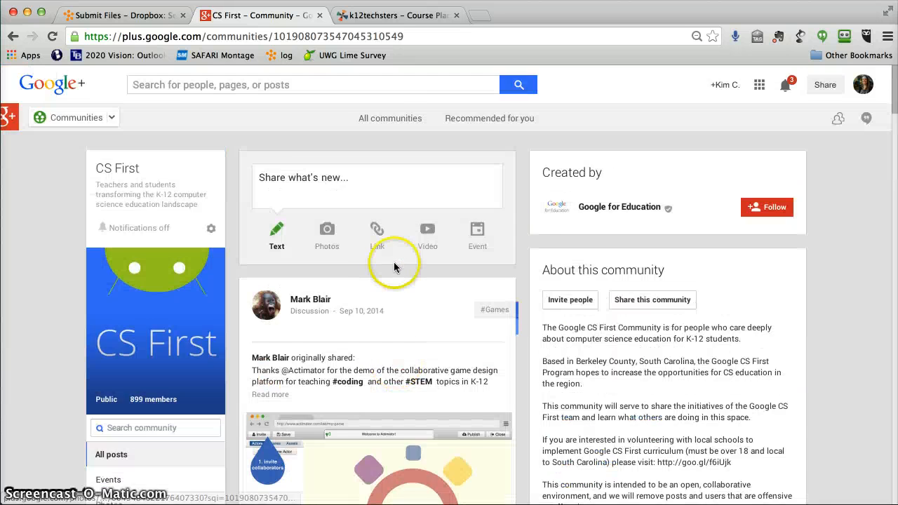
scroll(393, 261, down, 3)
scroll(179, 243, up, 4)
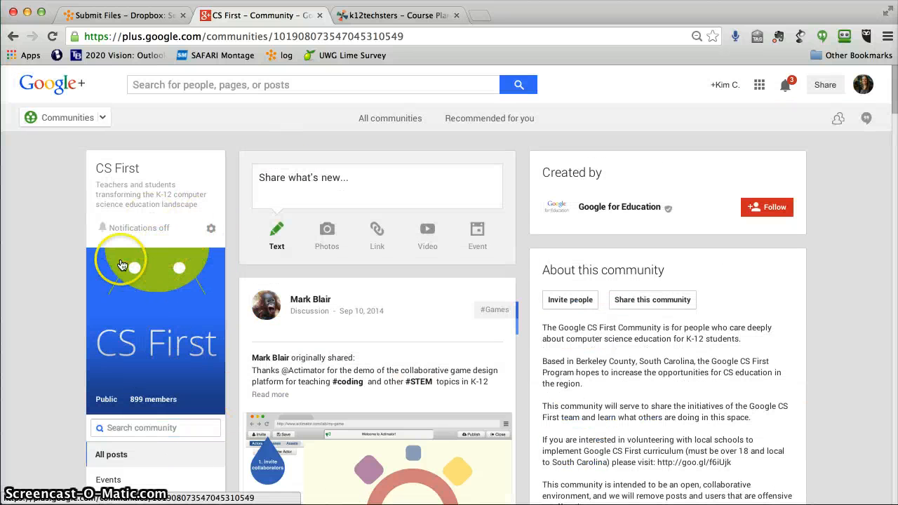
scroll(112, 314, down, 1)
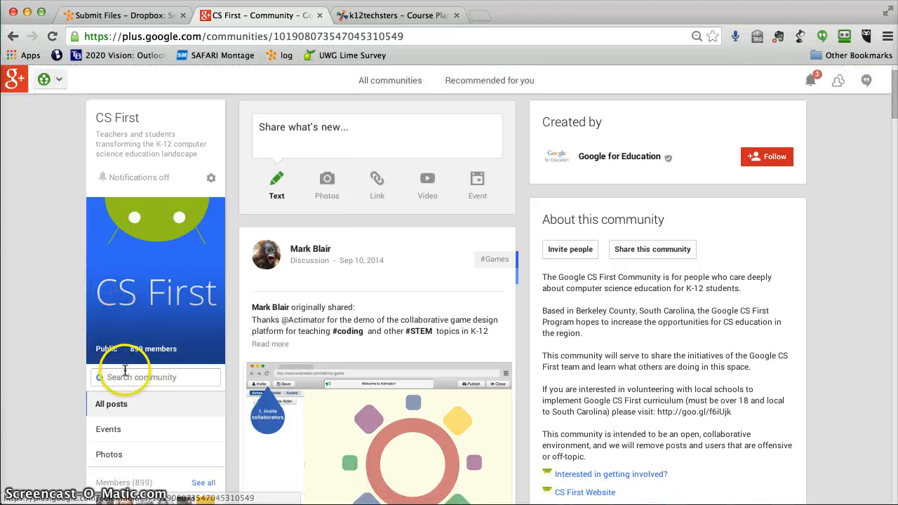
click(125, 377)
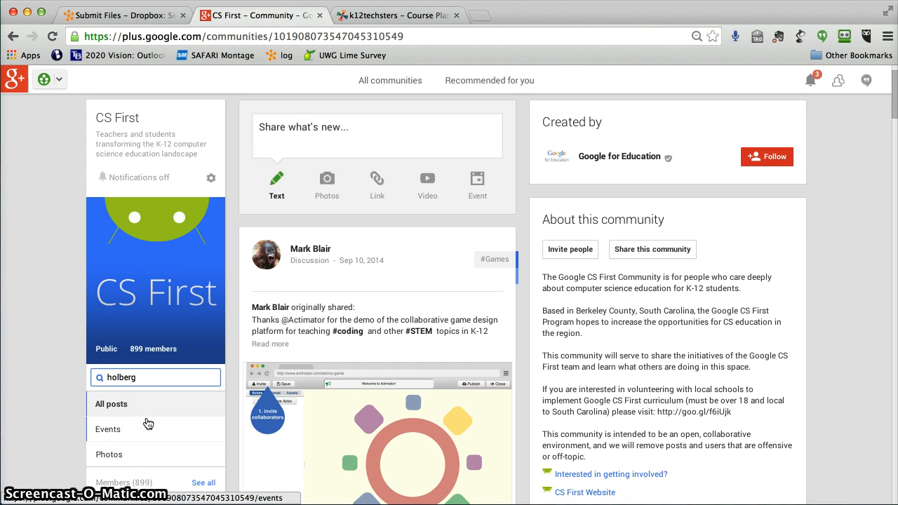
key(Return)
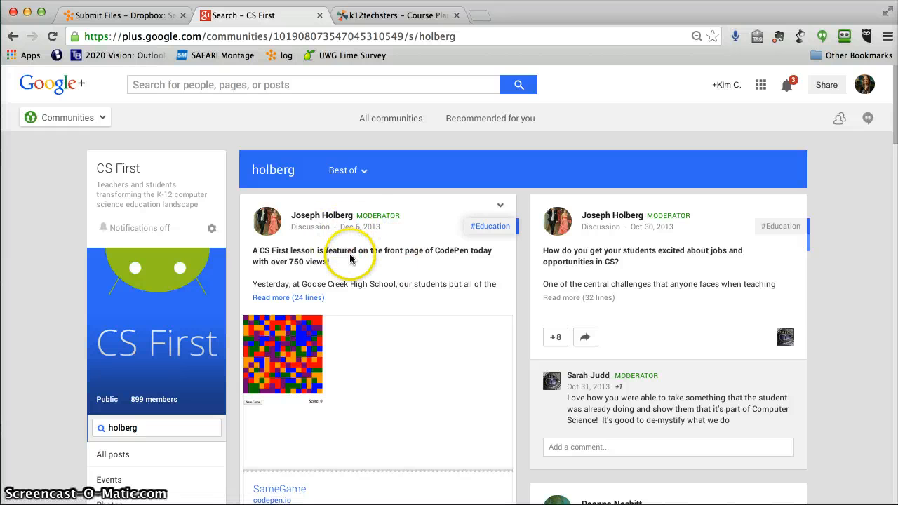
scroll(351, 256, down, 6)
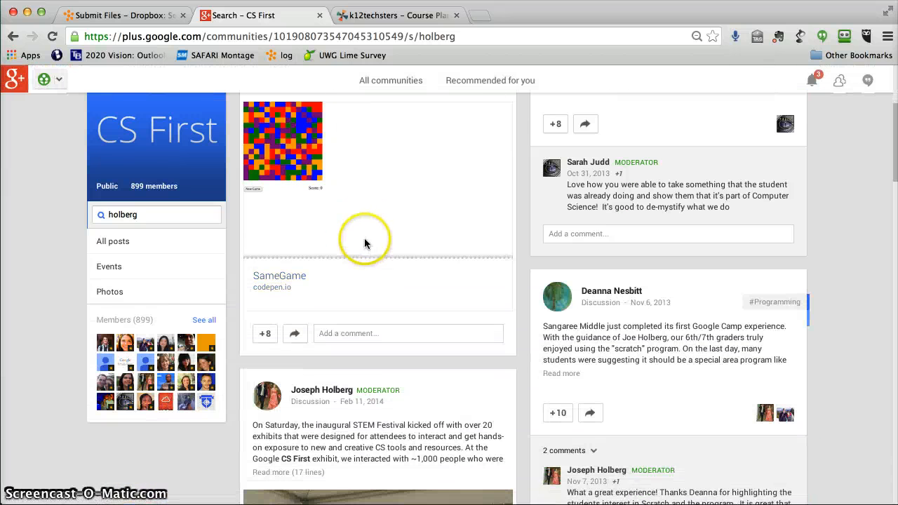
- Browse the holberg search results and examine the moderator's comments on other members' posts
scroll(379, 246, down, 2)
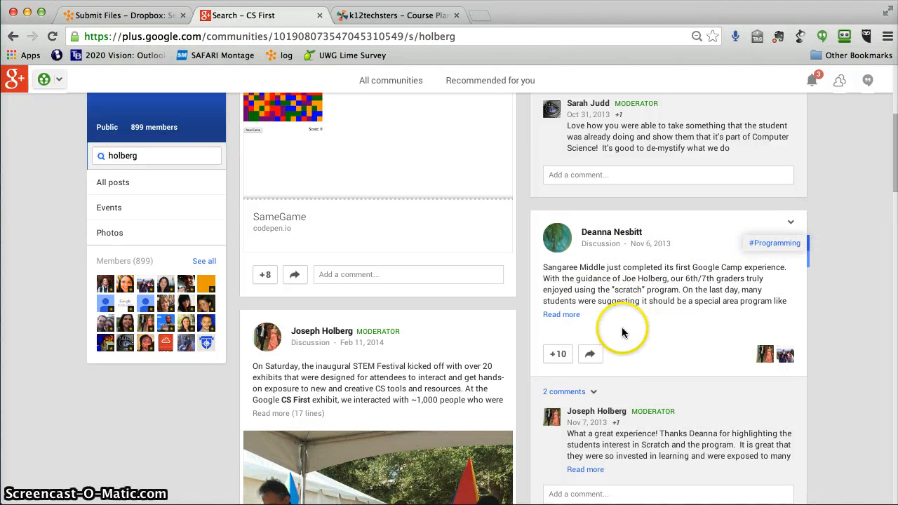
scroll(641, 329, down, 1)
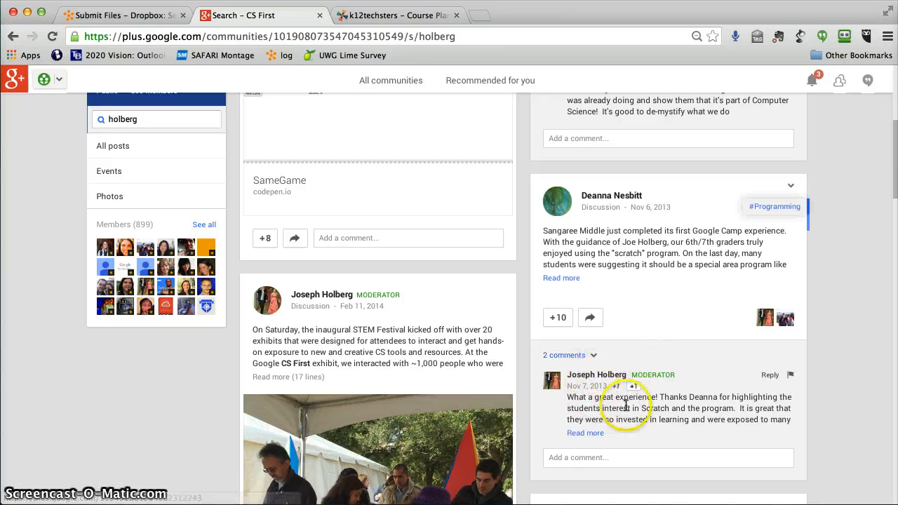
scroll(504, 317, down, 12)
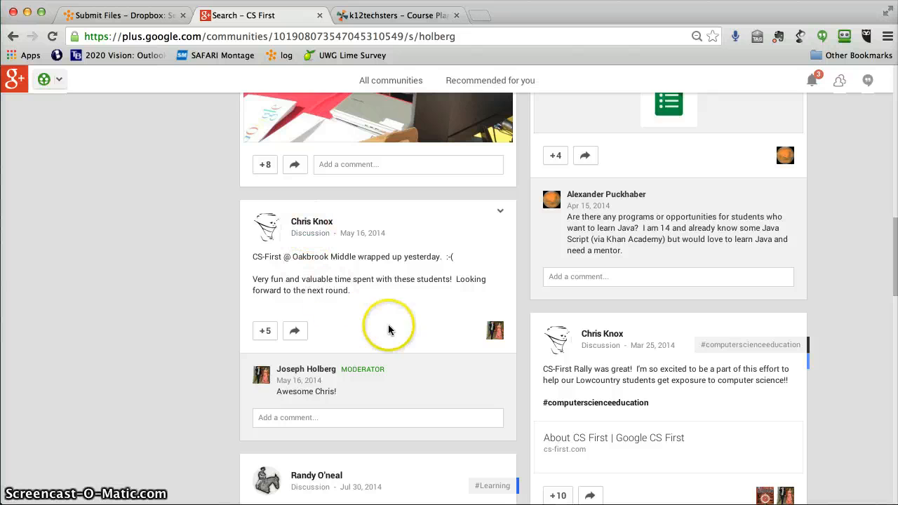
scroll(387, 321, down, 1)
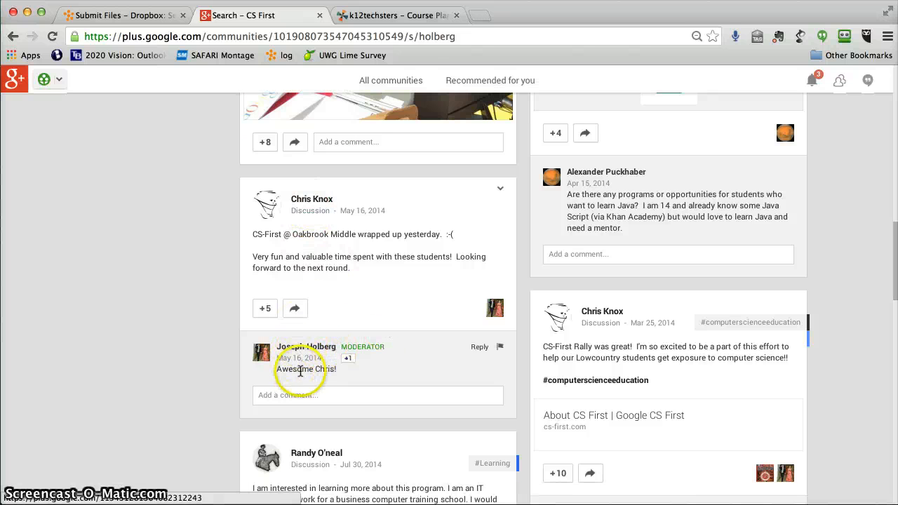
scroll(434, 336, down, 5)
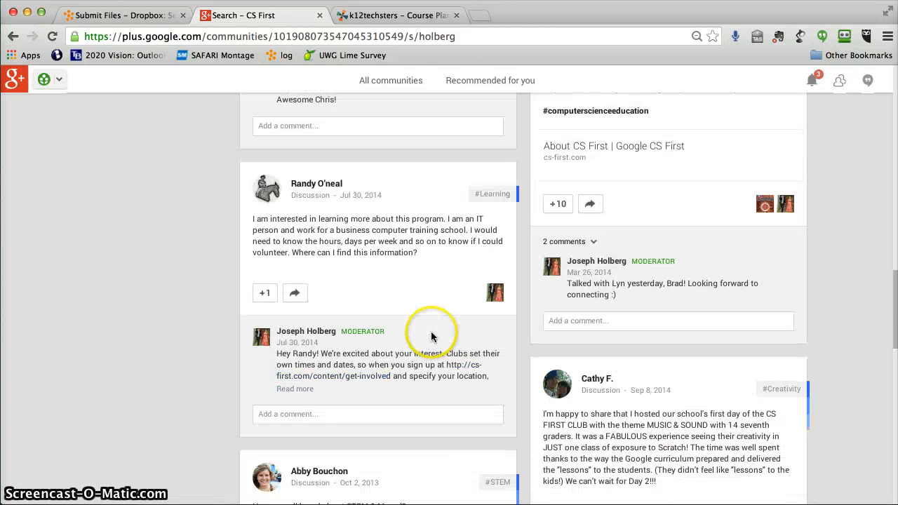
scroll(431, 331, up, 10)
scroll(429, 334, up, 5)
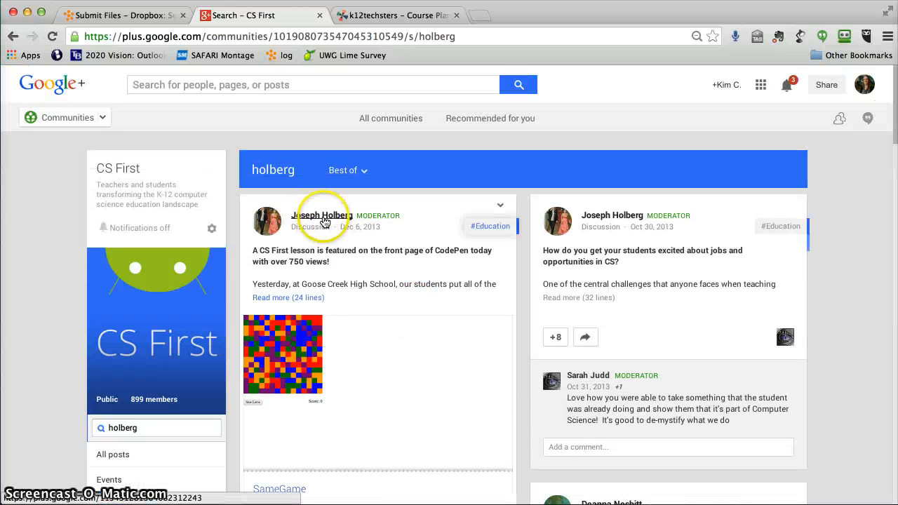
- Compare the posts written by the moderator with the moderator's comment on the Nov 6, 2013 Sangaree Middle post
mouse_move(347, 222)
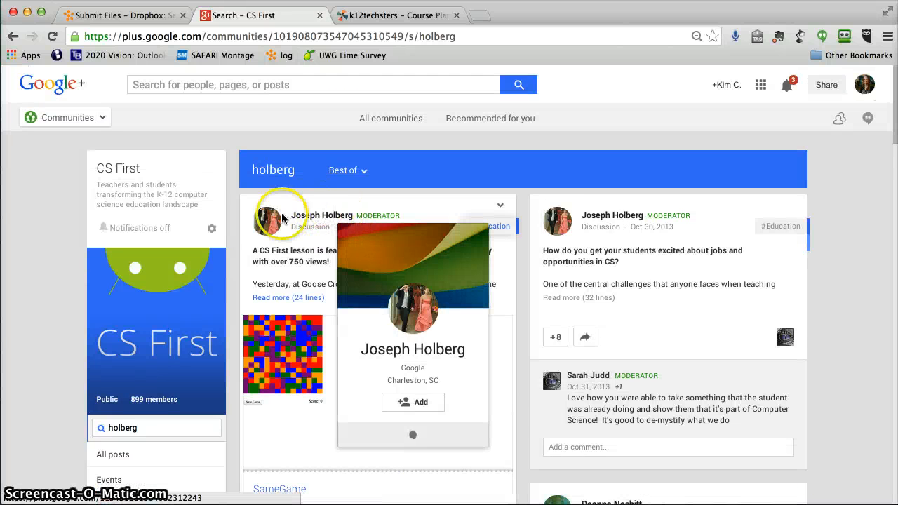
scroll(449, 259, down, 2)
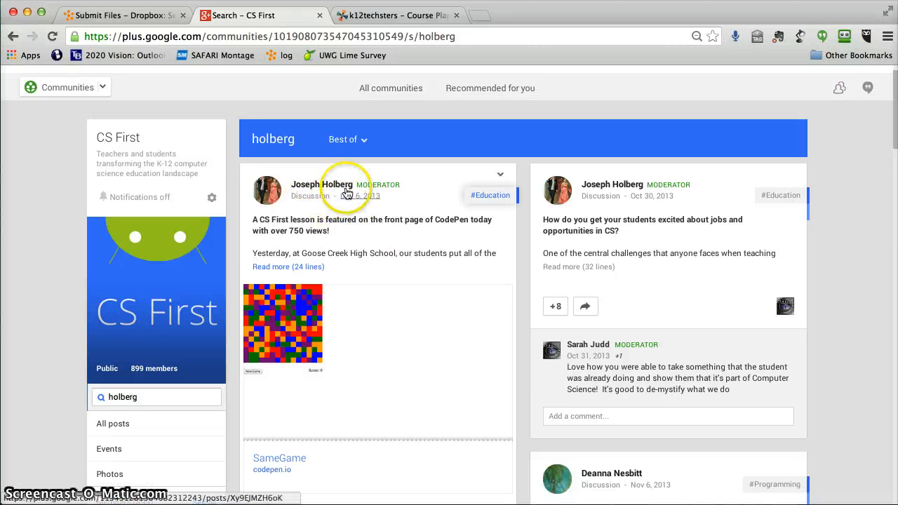
scroll(618, 274, down, 5)
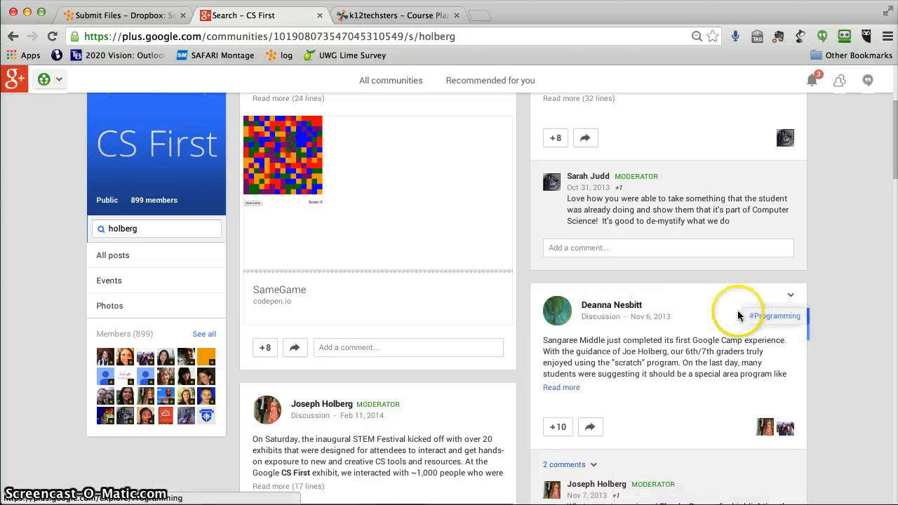
scroll(635, 400, down, 3)
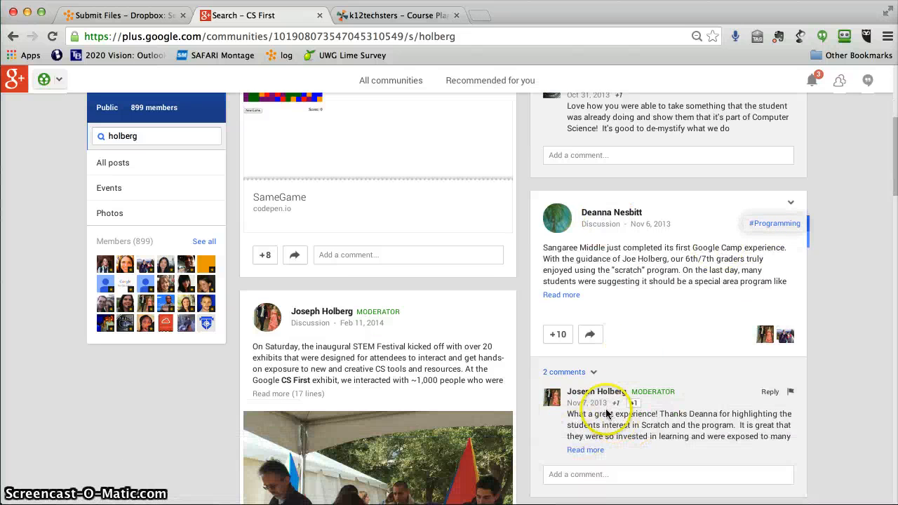
scroll(581, 411, down, 8)
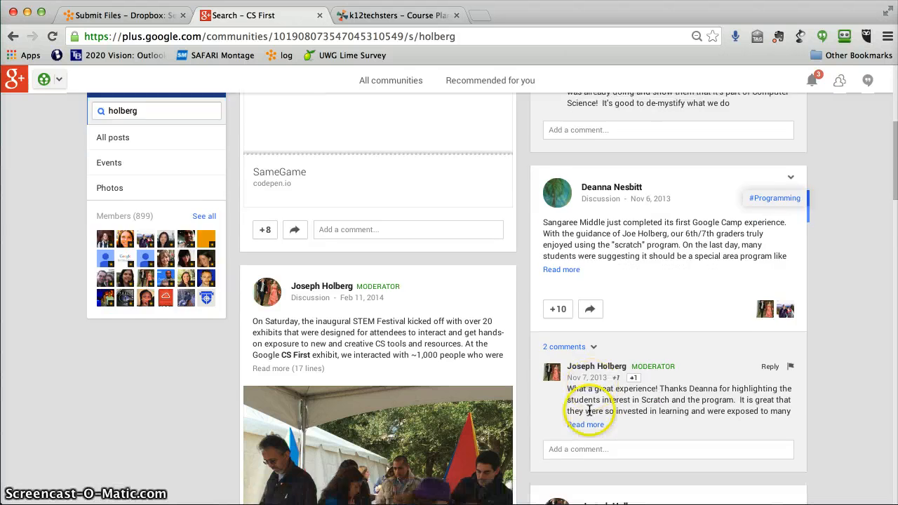
scroll(541, 386, up, 4)
scroll(530, 392, up, 6)
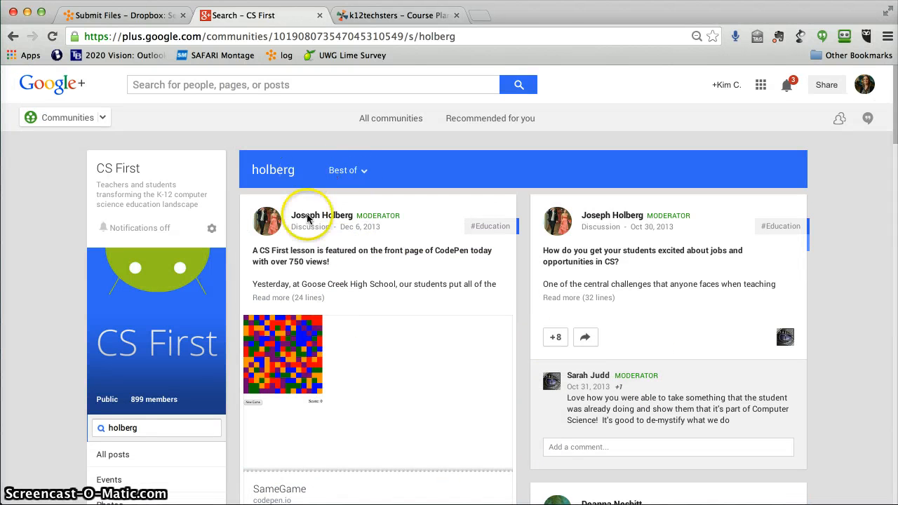
- Sort the community search results by Most recent and look through the reordered posts
click(364, 181)
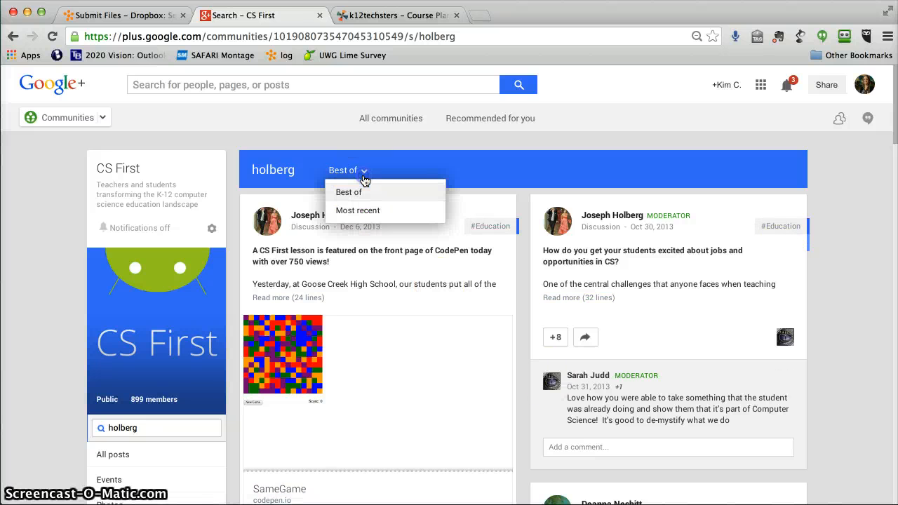
click(367, 216)
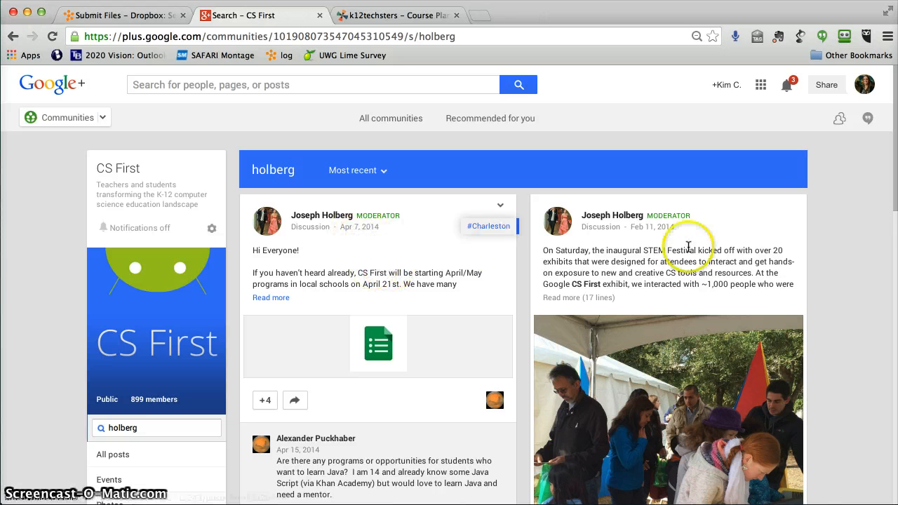
scroll(465, 302, down, 15)
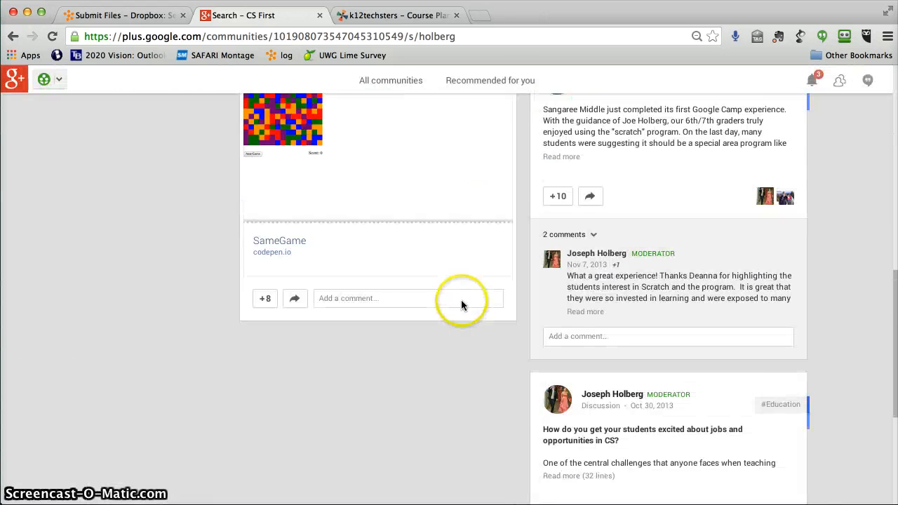
scroll(457, 302, up, 15)
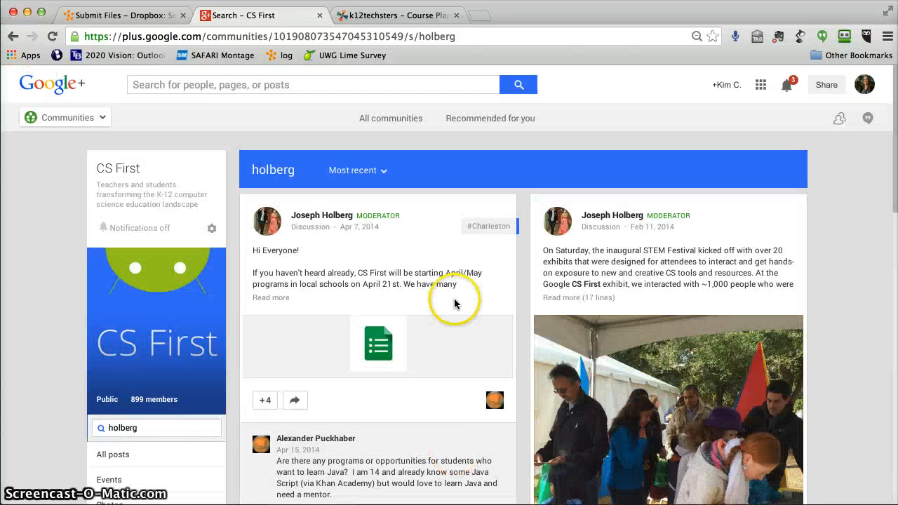
- Find the Nov 6, 2013 Sangaree Middle post in the results and copy its direct link
scroll(436, 246, down, 5)
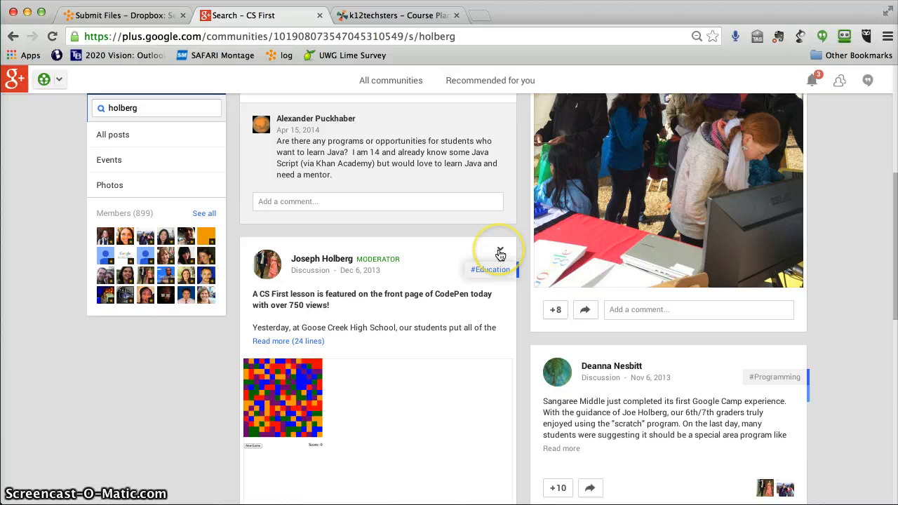
scroll(421, 301, down, 5)
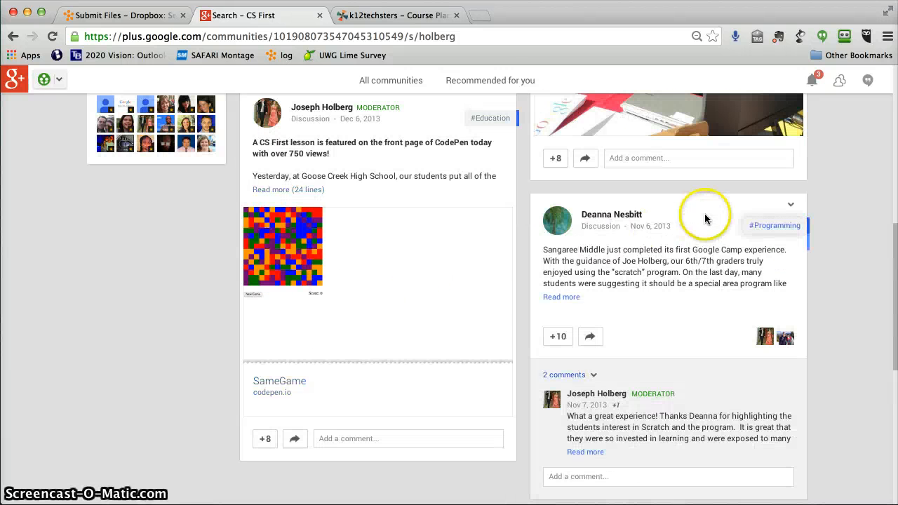
click(792, 207)
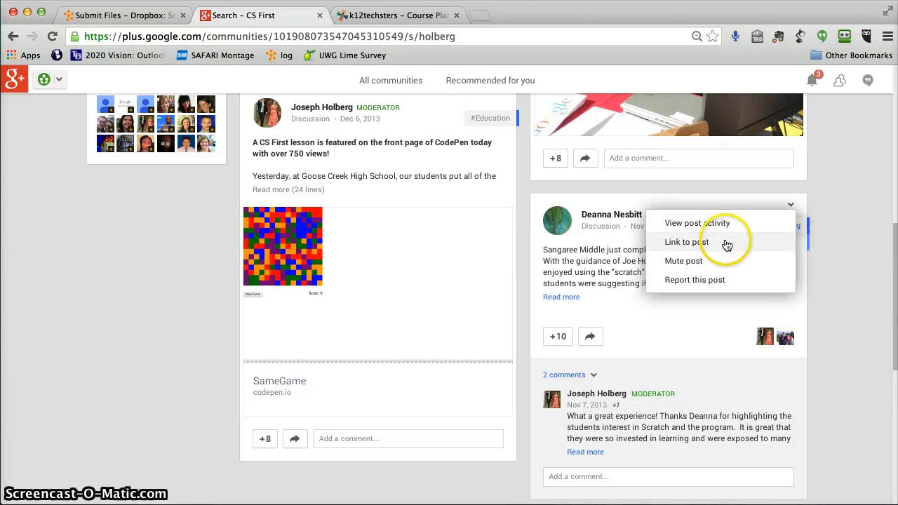
click(667, 242)
right_click(481, 250)
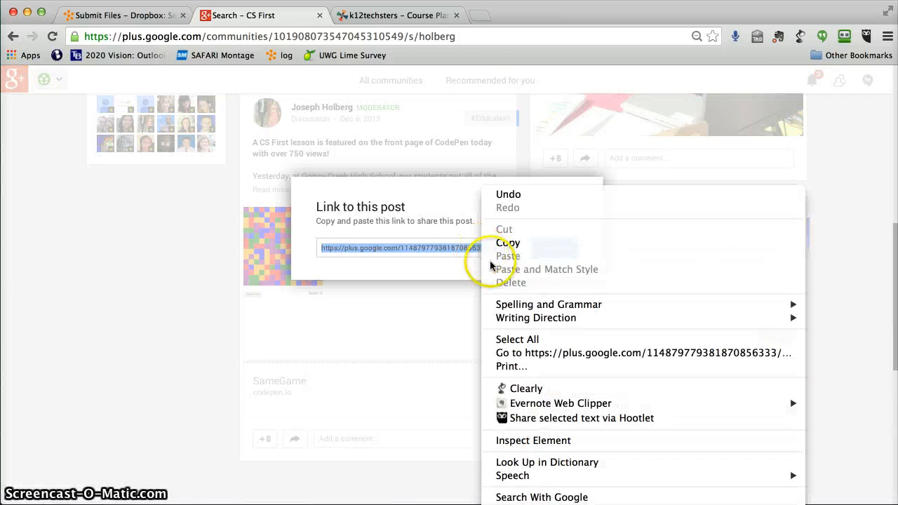
click(517, 242)
- In the Word template, paste the copied post link into Session 3's Comment 1 cell
click(821, 502)
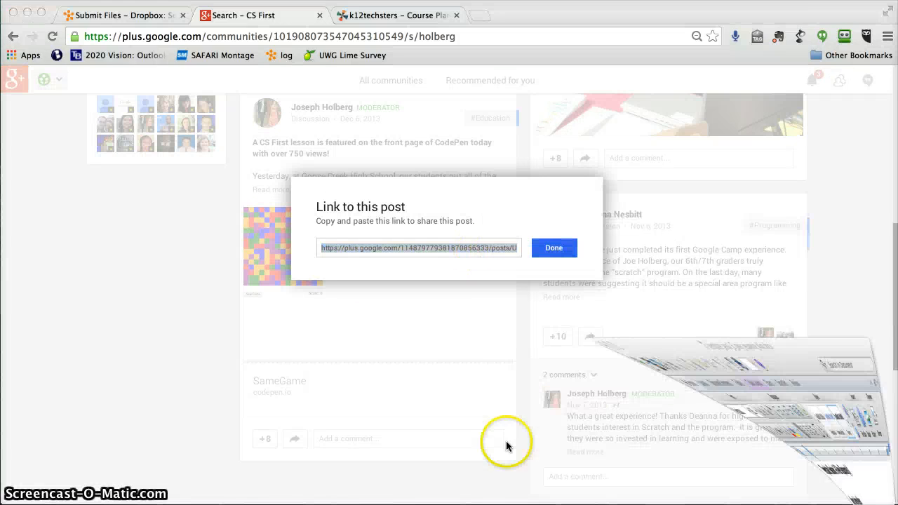
click(121, 247)
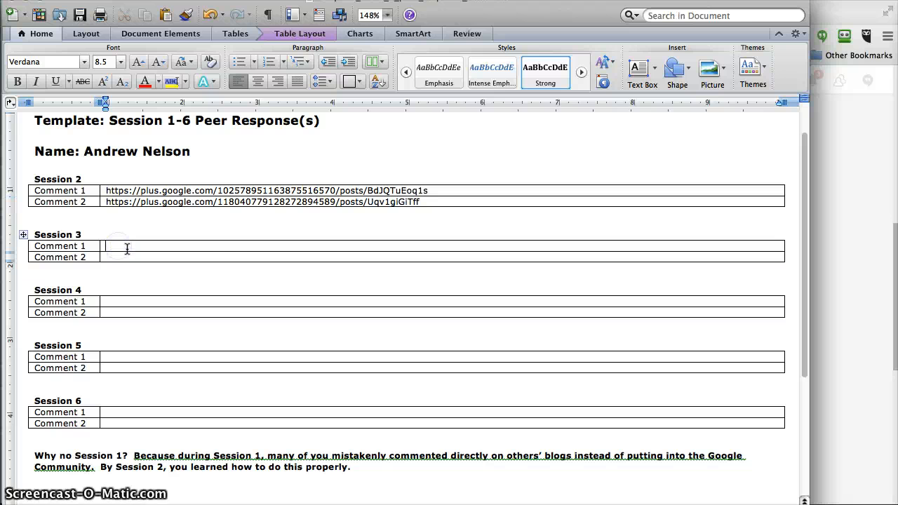
key(super+v)
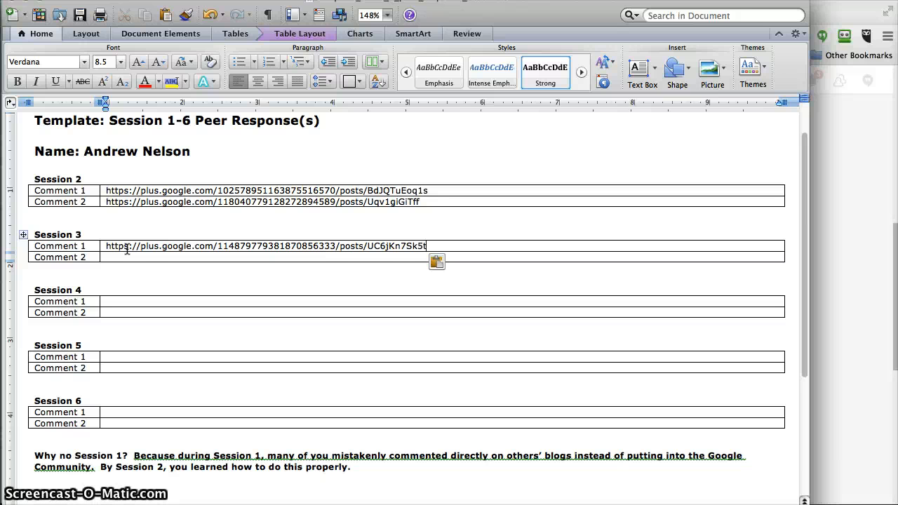
- Select and copy the entire content of the Word template
click(356, 277)
scroll(262, 249, up, 3)
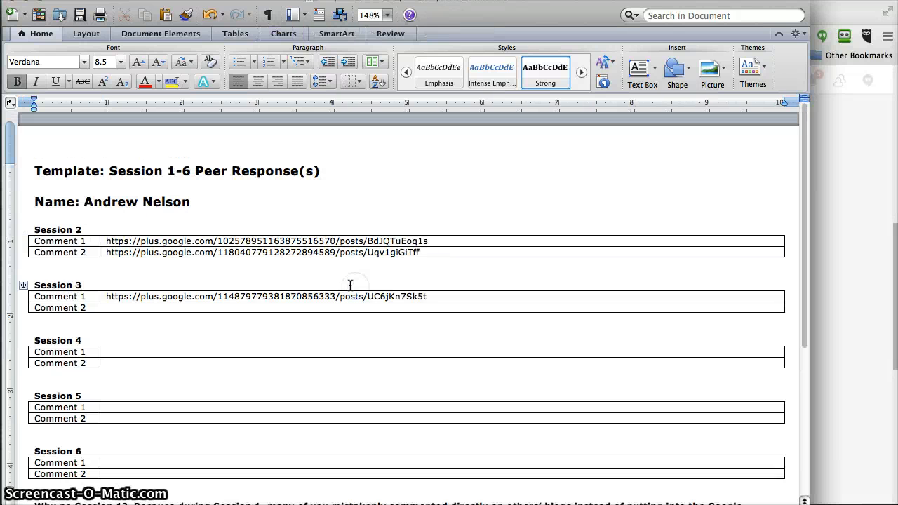
key(super+a)
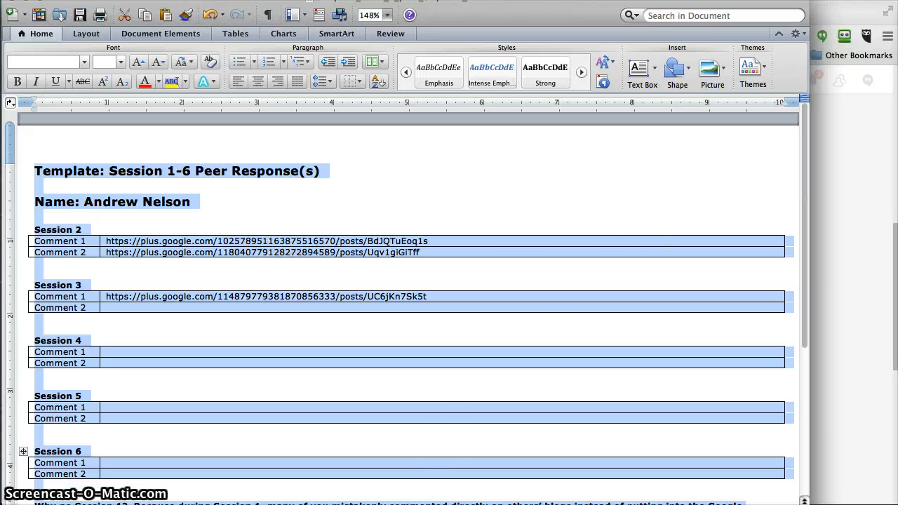
- Switch to the browser, open Google Drive in a new tab and create a text document named Session Responses
click(519, 504)
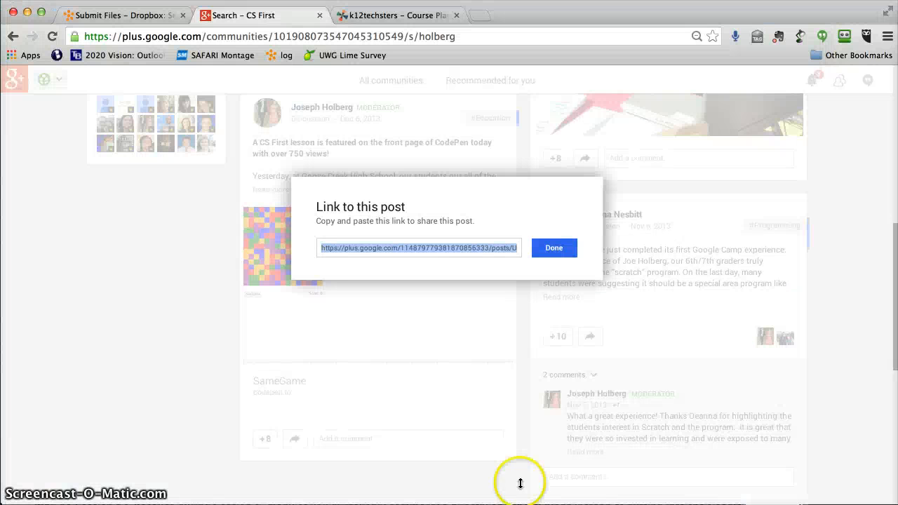
click(478, 15)
text(dri)
key(Return)
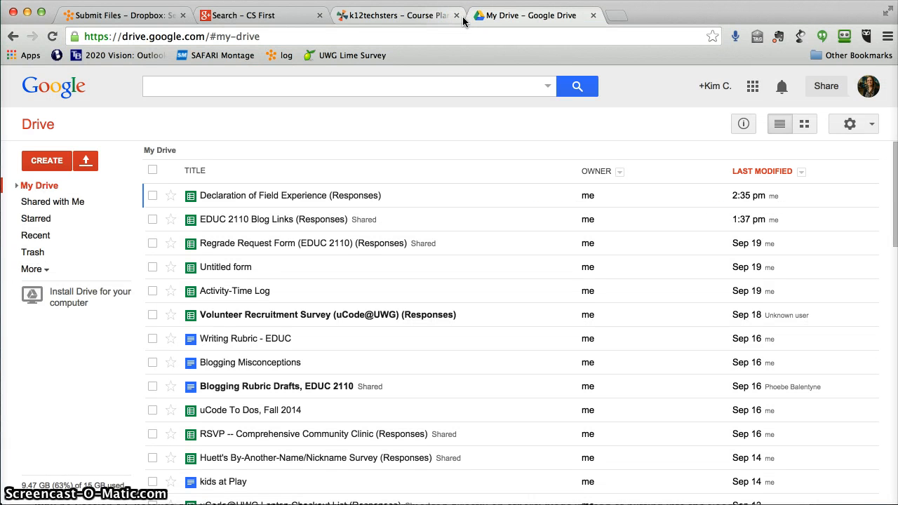
click(39, 162)
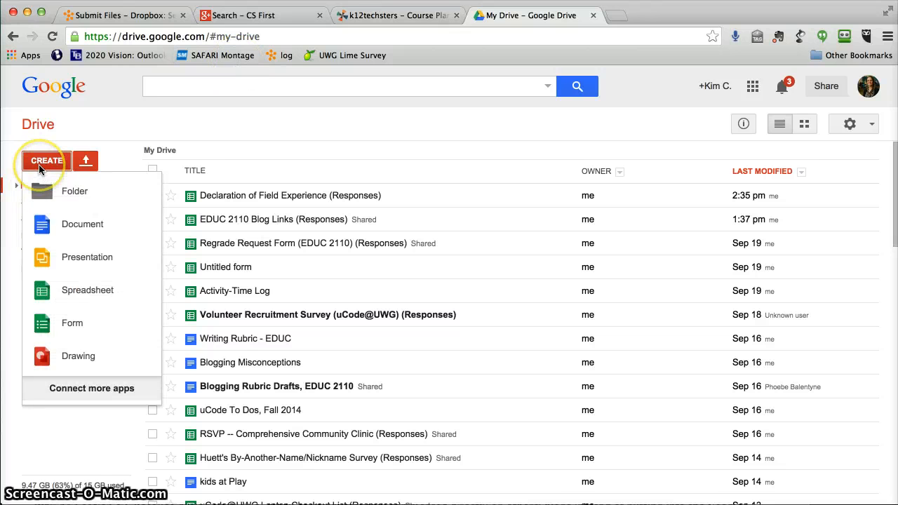
click(68, 224)
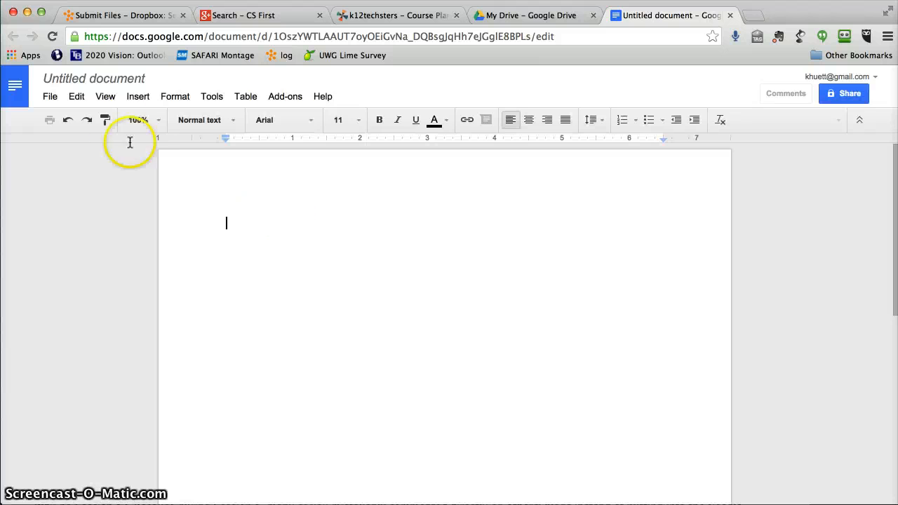
click(126, 80)
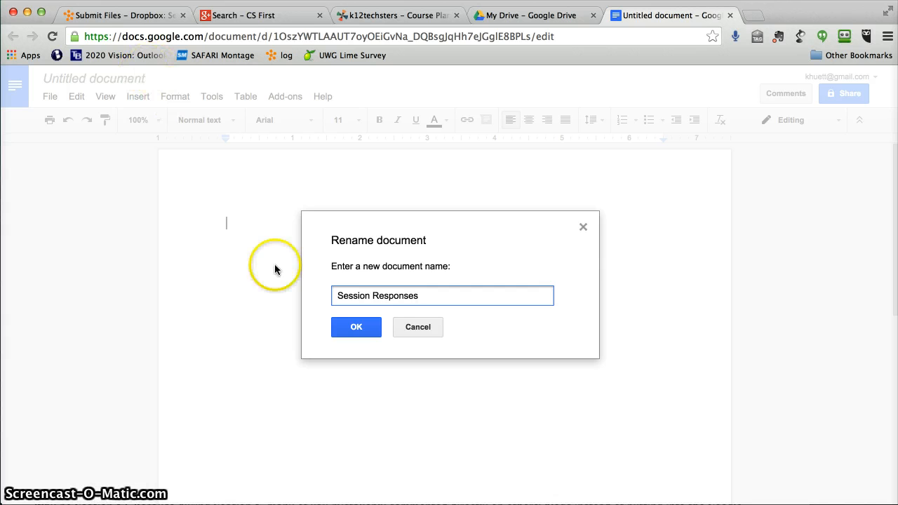
click(359, 329)
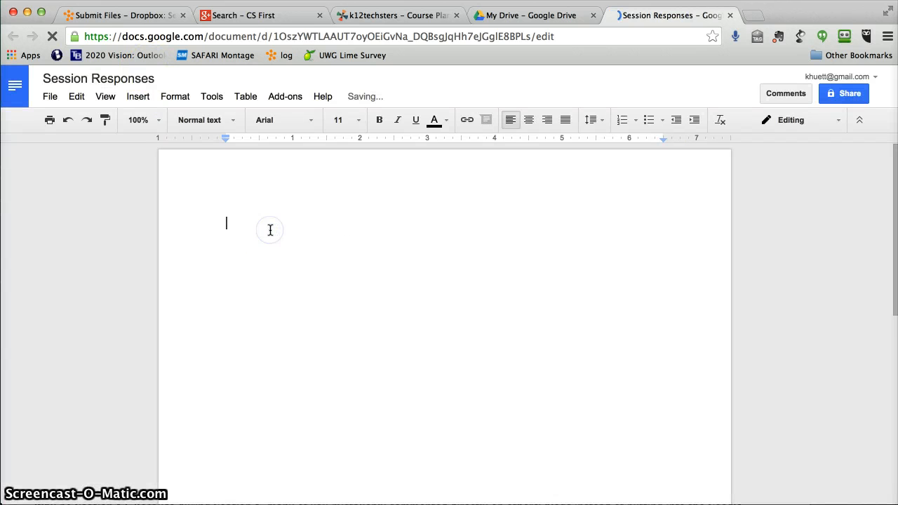
- Paste the copied template content into the Session Responses document and check the pasted tables
key(super+v)
scroll(377, 271, down, 2)
scroll(401, 311, up, 9)
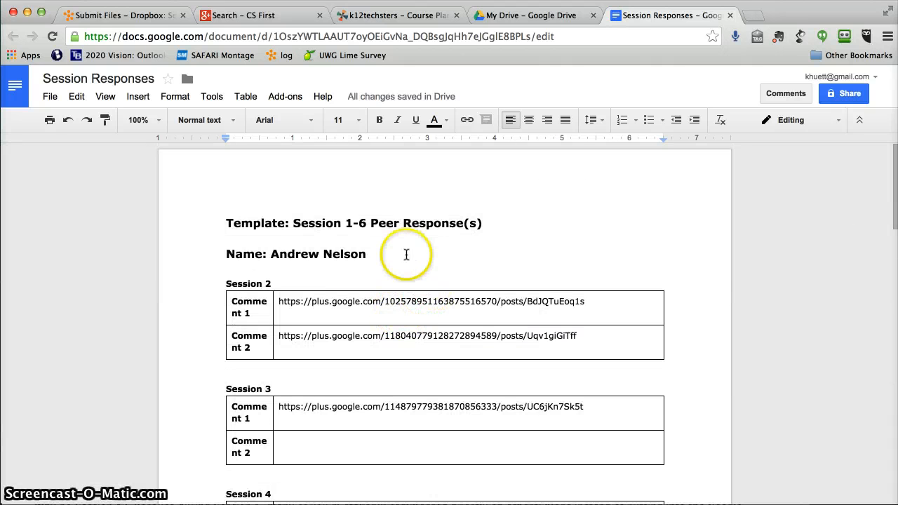
- Set the Session Responses document's link sharing to Anyone with the link, with Can view access
click(845, 95)
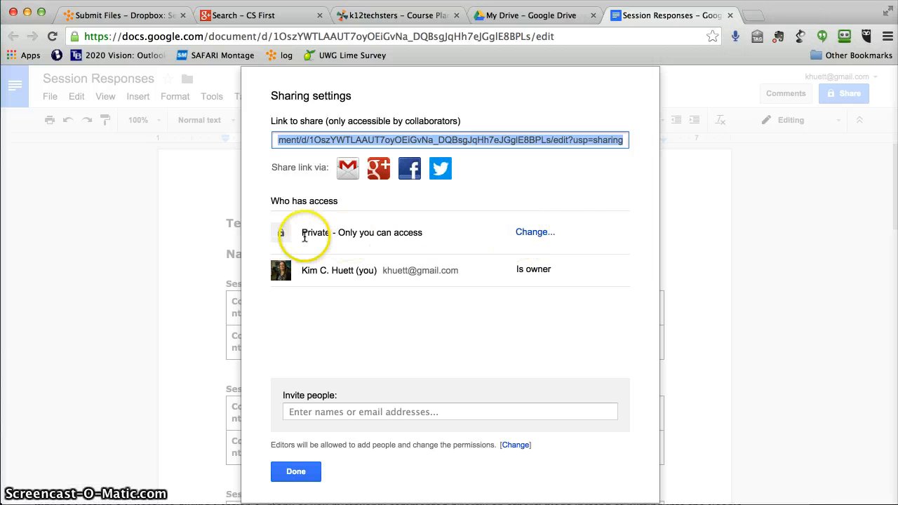
click(545, 232)
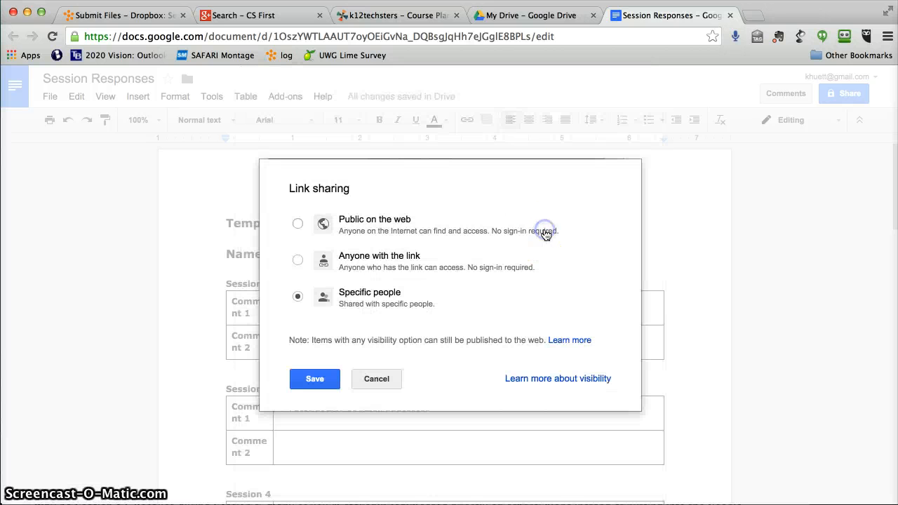
click(297, 260)
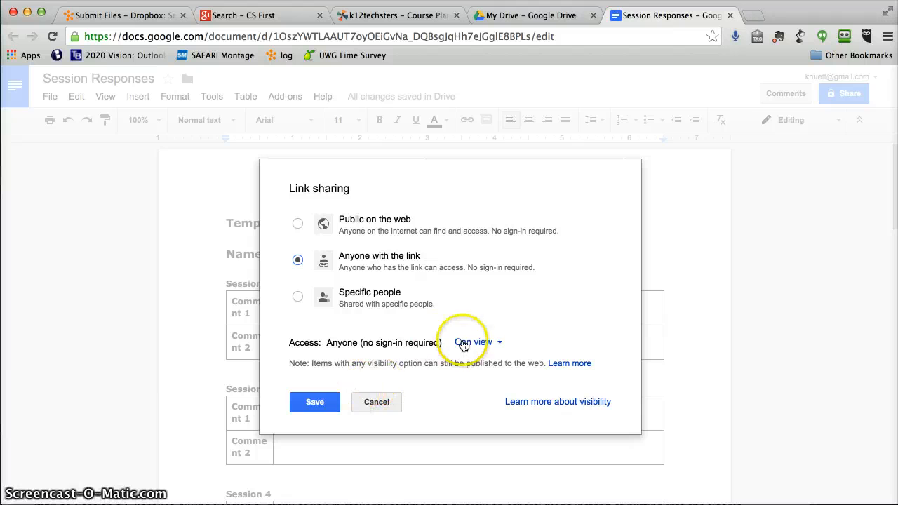
click(295, 415)
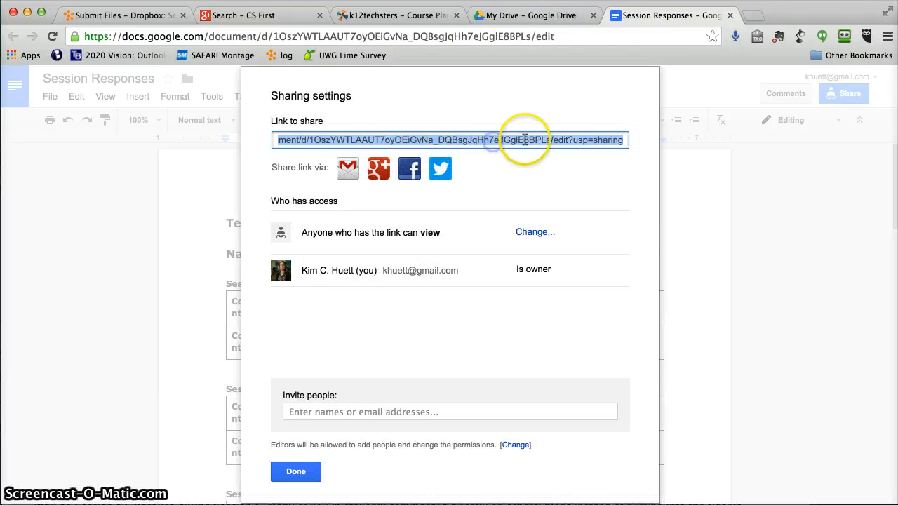
- Copy the Session Responses sharing link and close the sharing settings
right_click(526, 139)
click(325, 457)
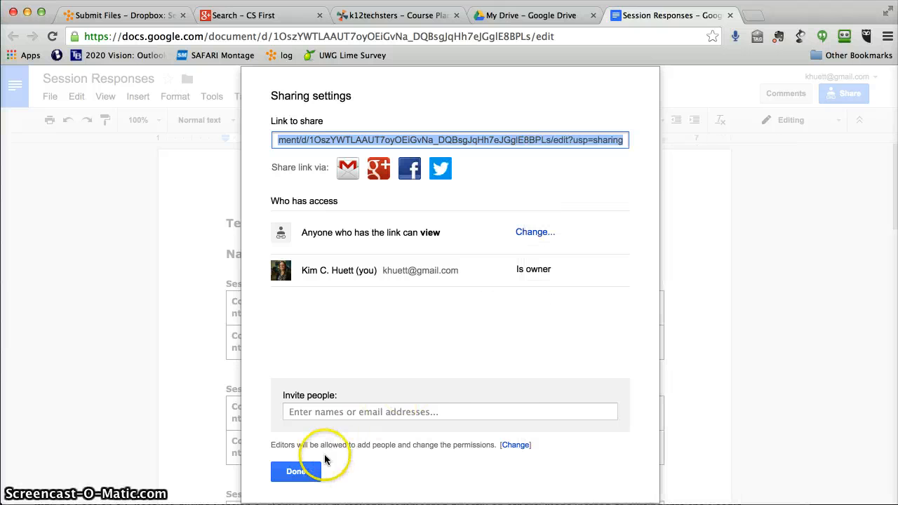
click(296, 471)
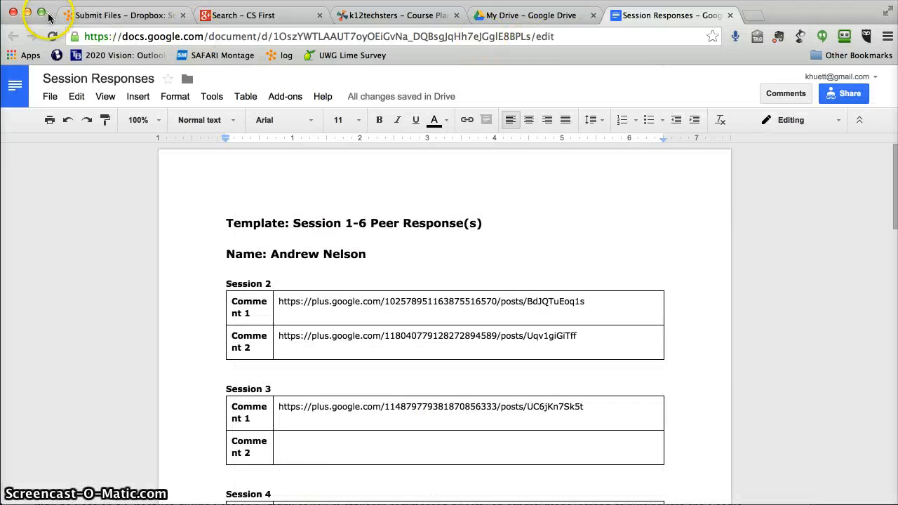
- In the Session 1-6 Peer Response(s) dropbox submission, paste the copied document link into the Comments field
click(76, 15)
scroll(323, 303, down, 10)
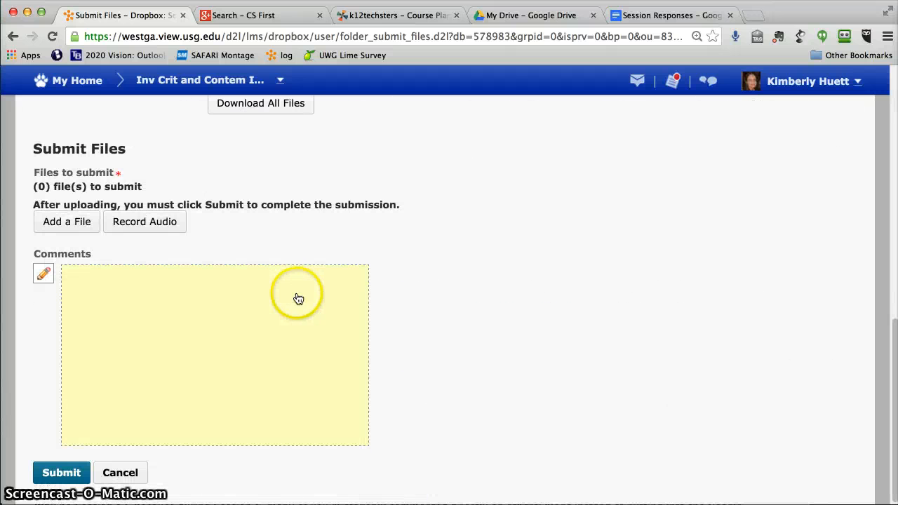
click(232, 312)
scroll(216, 322, down, 3)
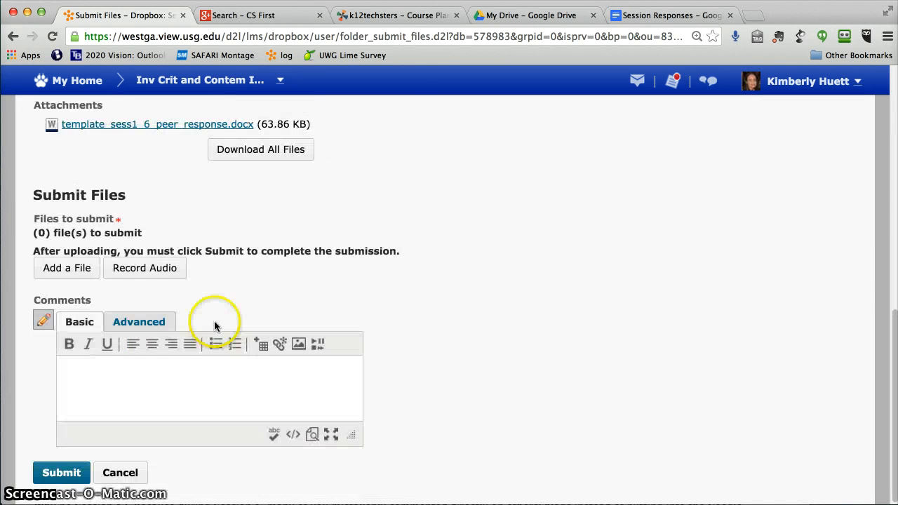
click(128, 382)
key(super+v)
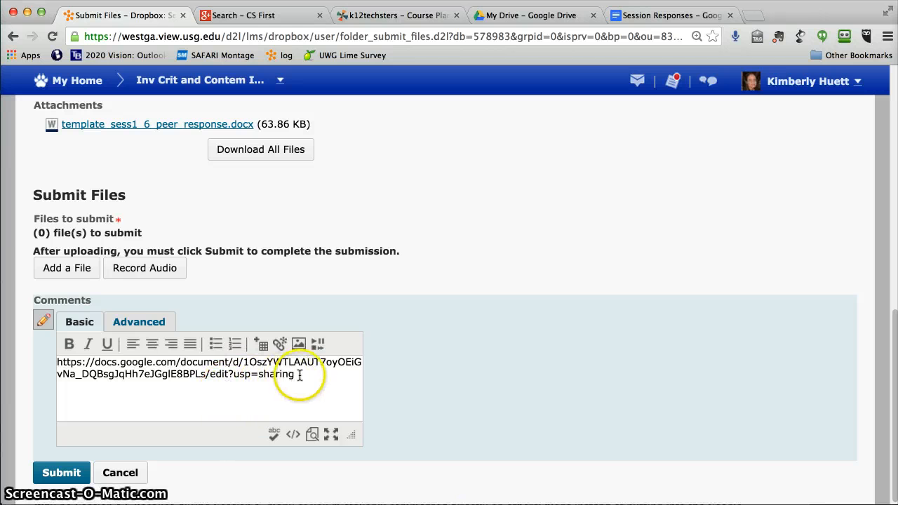
- Select the document link in the Comments field and copy it, dismissing the browser alert
drag(297, 374, 5, 356)
right_click(144, 370)
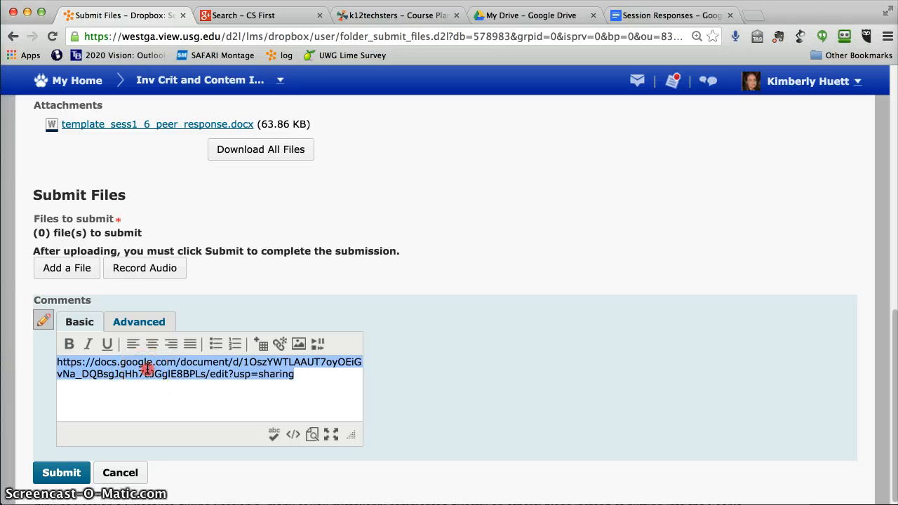
click(177, 395)
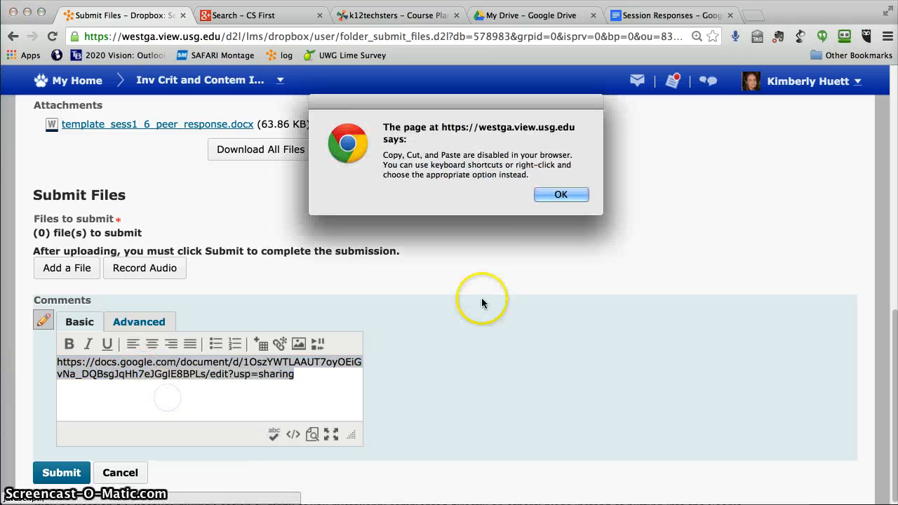
click(559, 196)
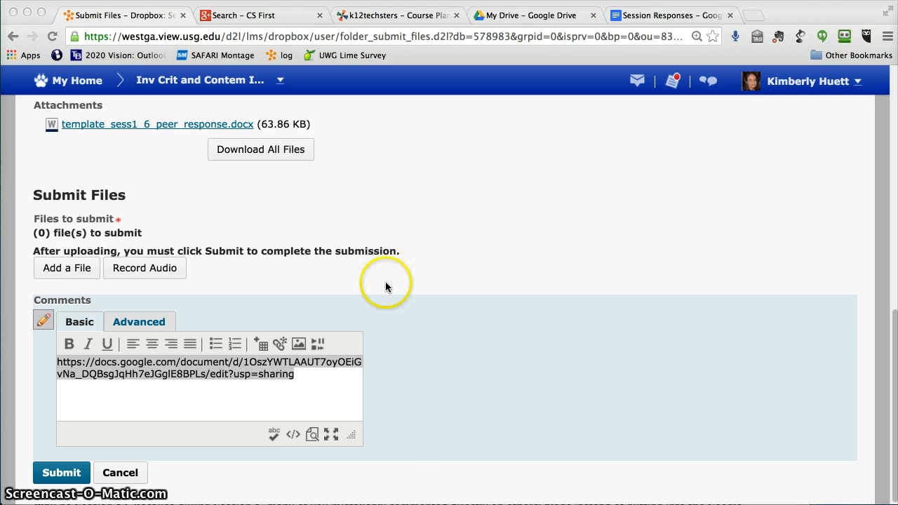
scroll(329, 301, up, 10)
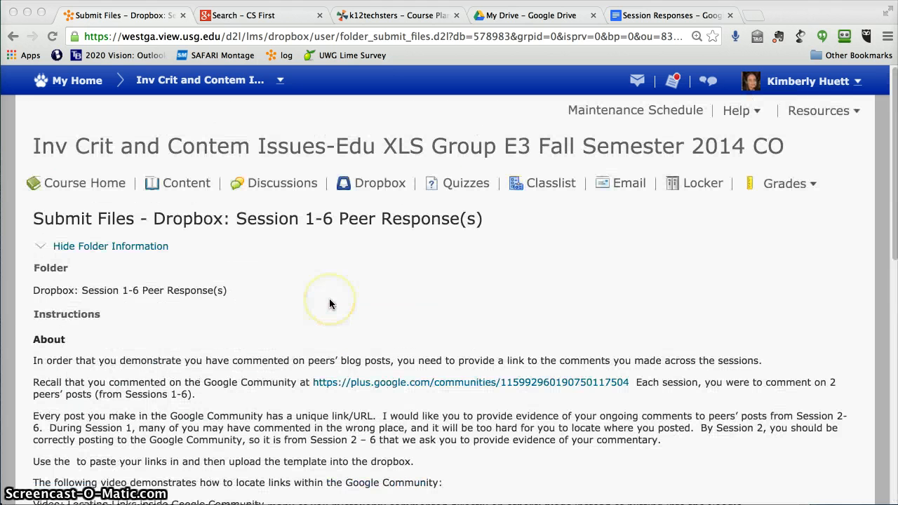
scroll(330, 302, down, 10)
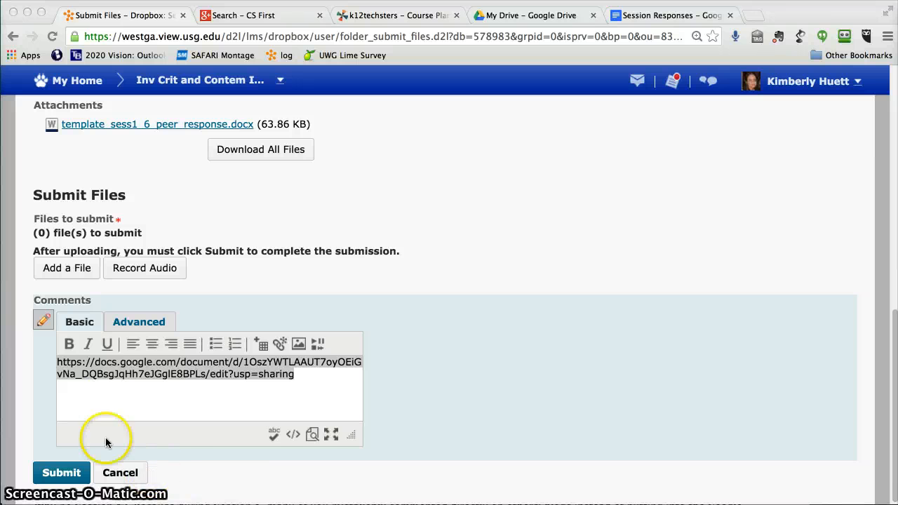
click(118, 374)
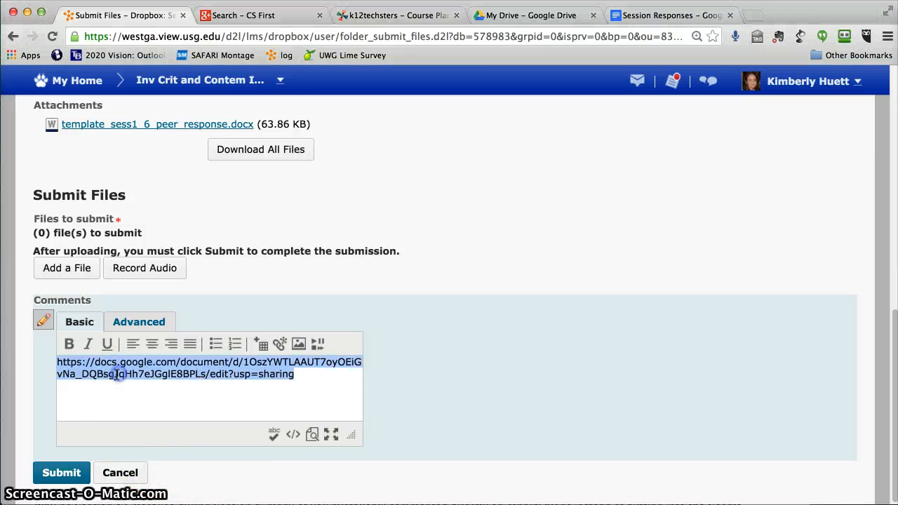
click(194, 385)
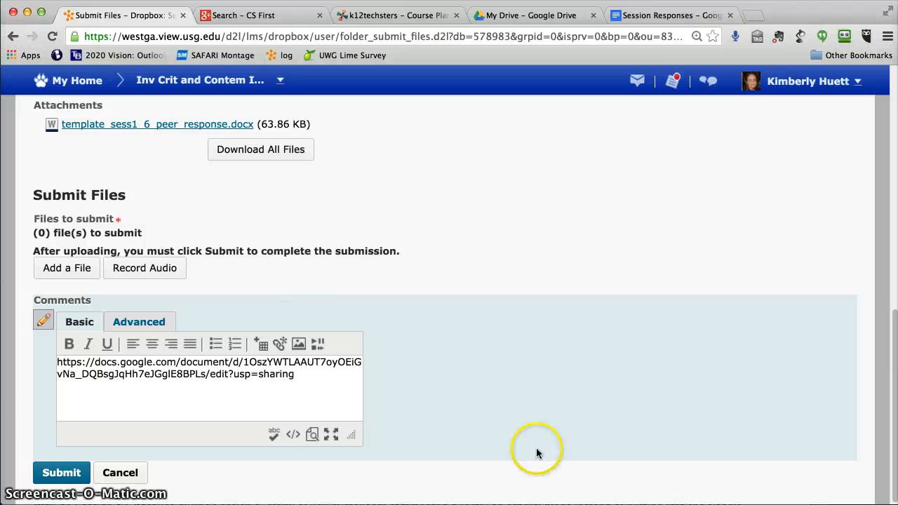
- Switch to Word, create a blank document and paste the Session Responses link into it
key(super+Tab)
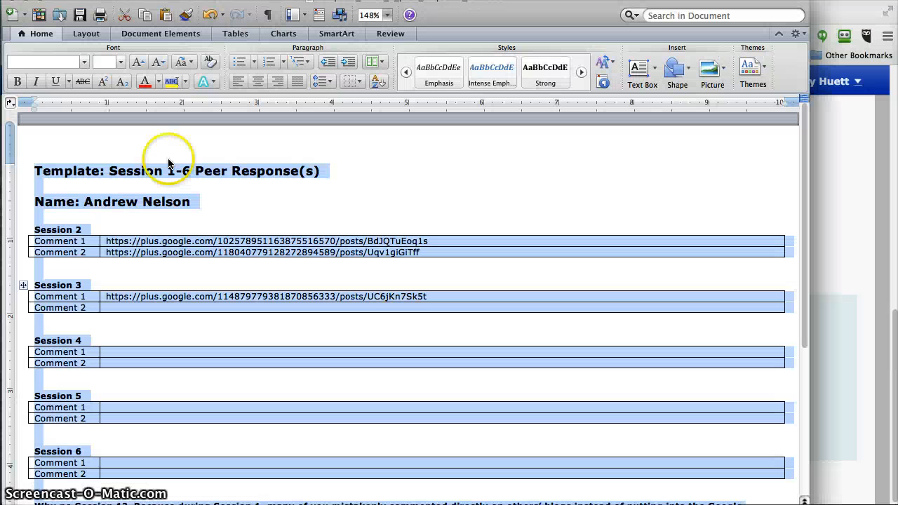
click(13, 19)
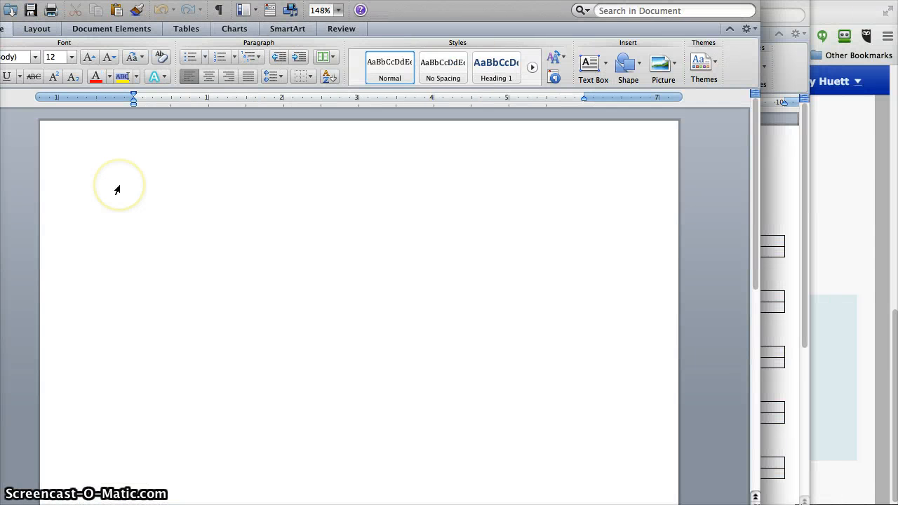
key(super+v)
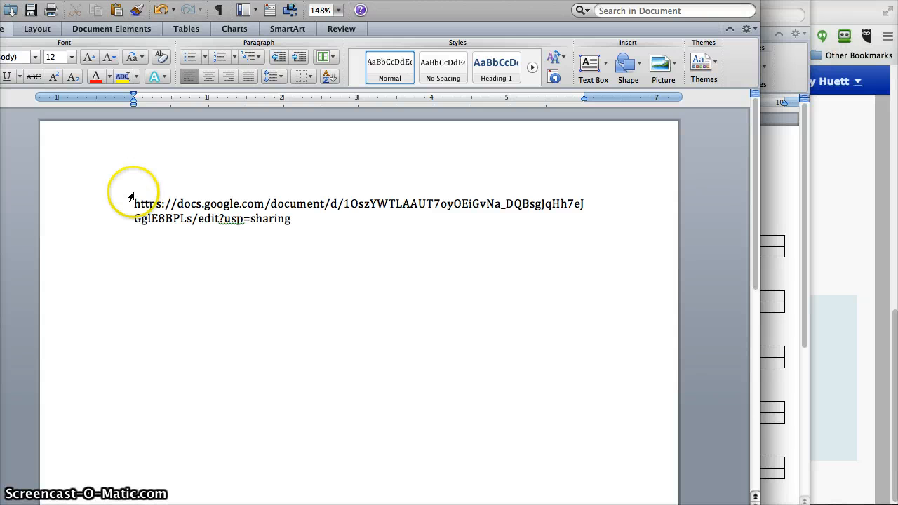
drag(420, 3, 489, 27)
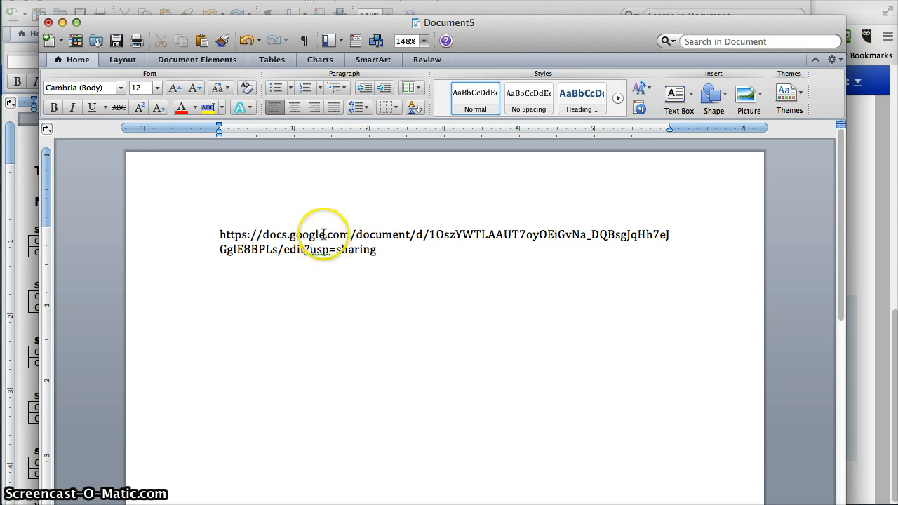
drag(220, 234, 419, 256)
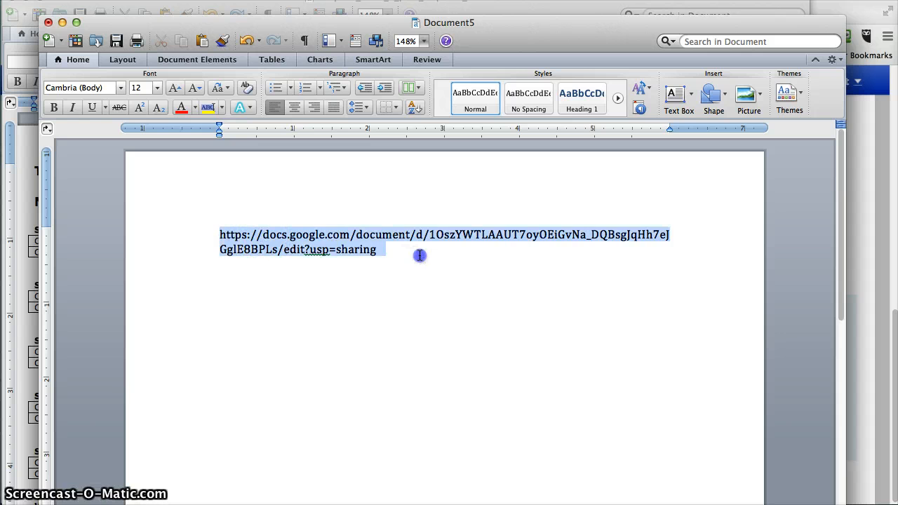
click(420, 256)
drag(220, 235, 417, 251)
click(417, 251)
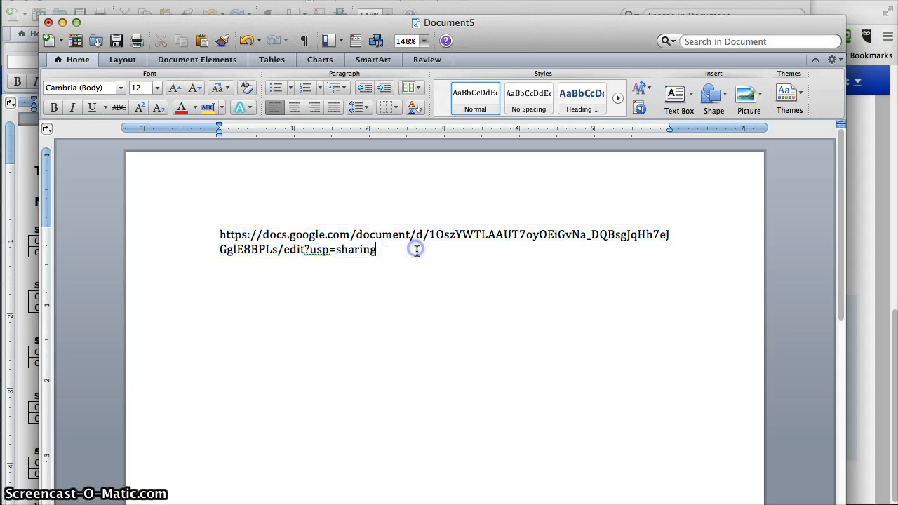
click(230, 236)
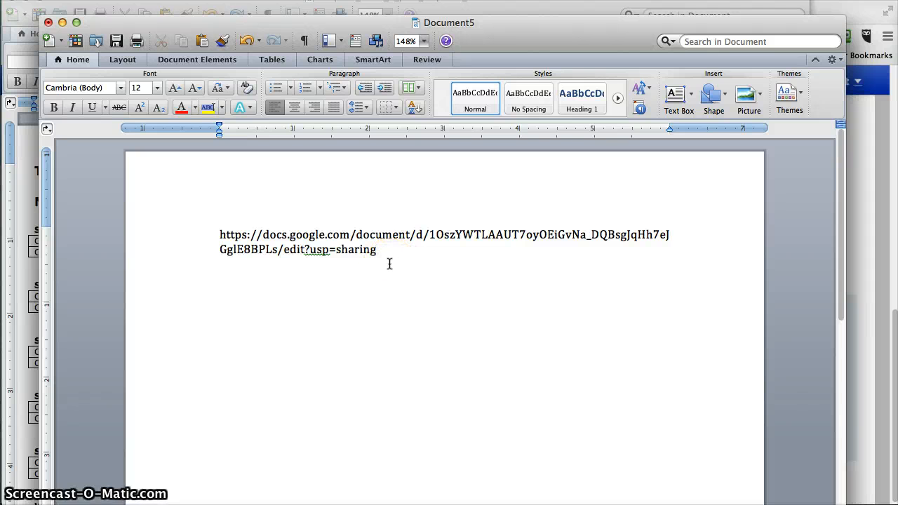
click(23, 221)
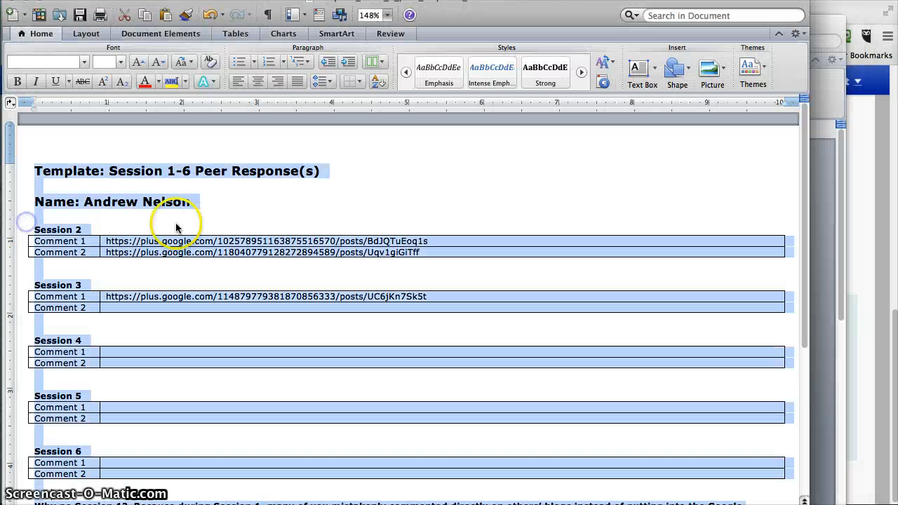
click(202, 242)
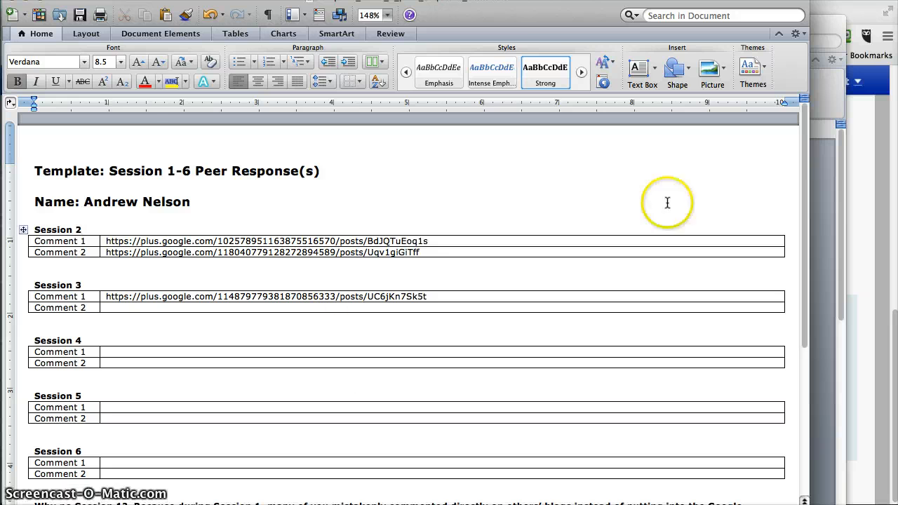
click(826, 200)
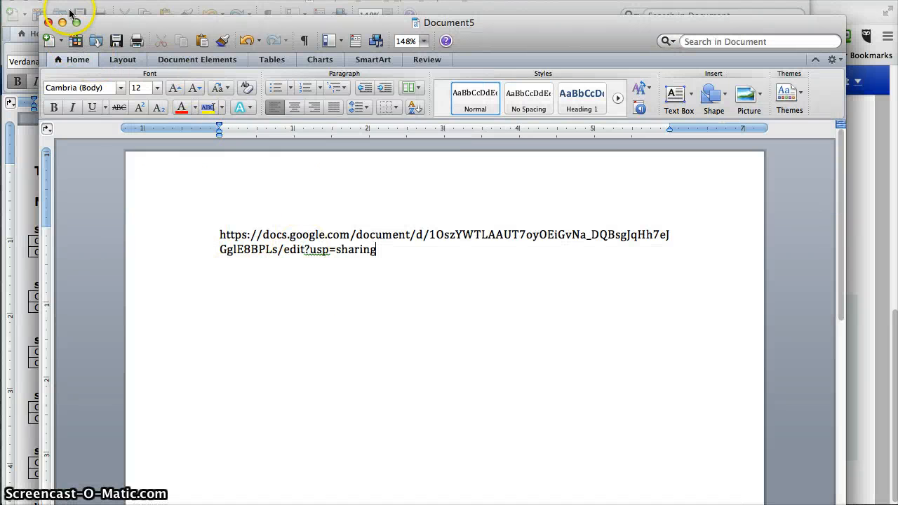
- Save the link document to the Desktop as a .docx file named with the student's surname, and close it
click(116, 41)
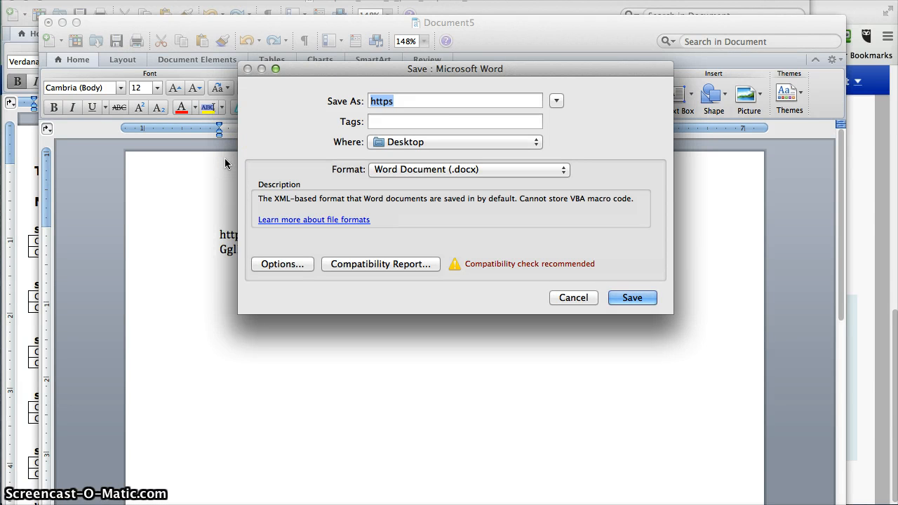
text(huett)
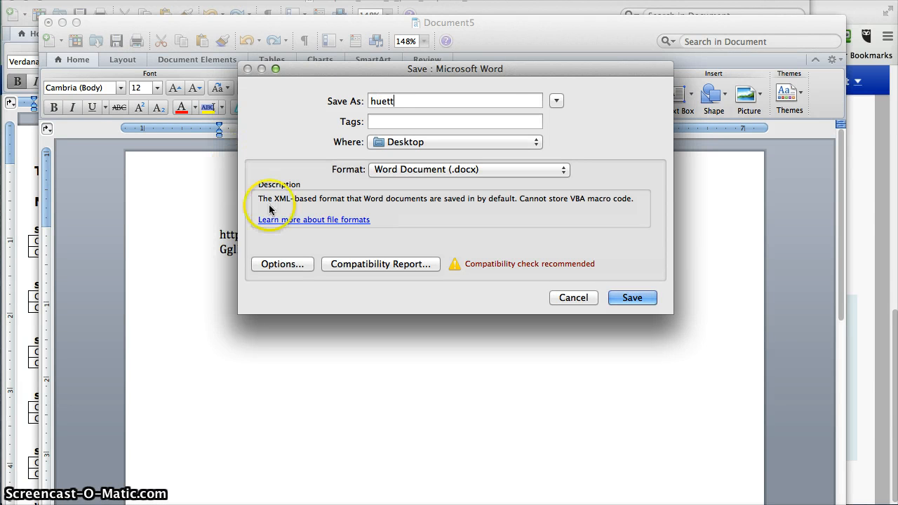
click(628, 300)
click(48, 22)
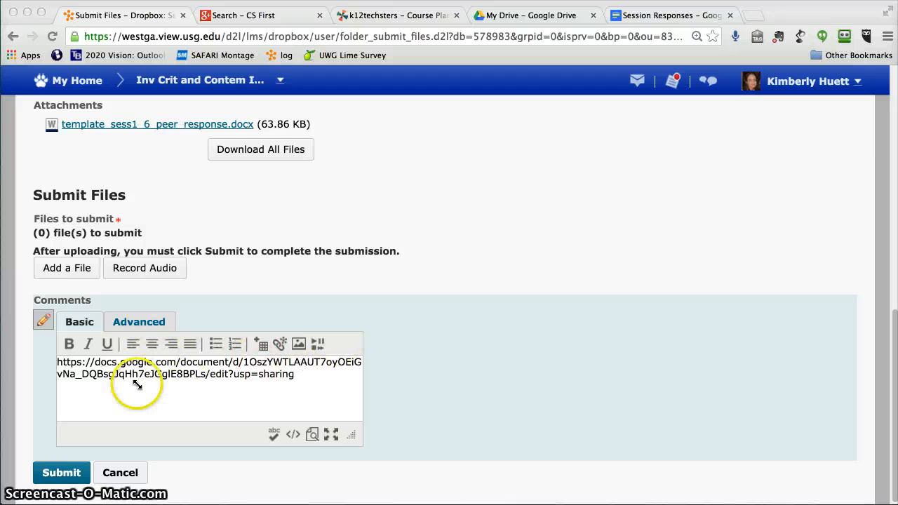
- Submit the Session 1-6 Peer Response(s) dropbox with the saved link document attached, and check its entry in the folder list
click(82, 272)
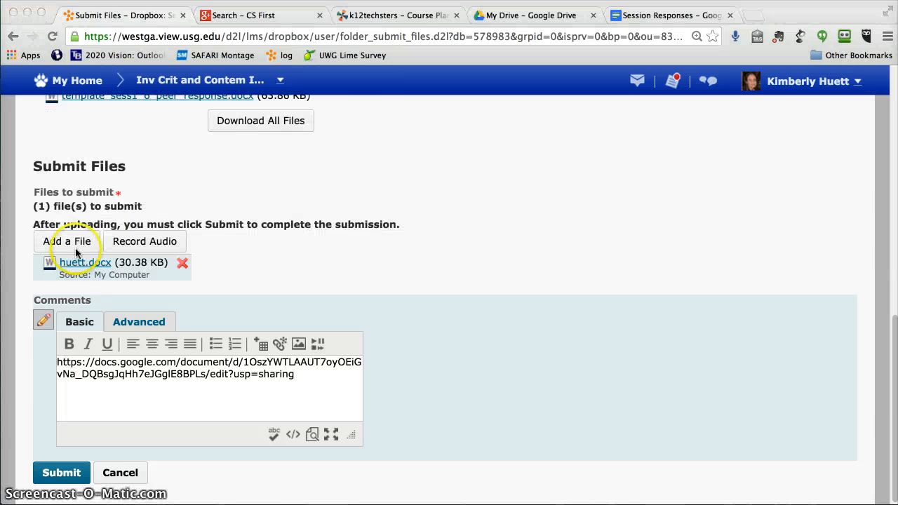
click(62, 473)
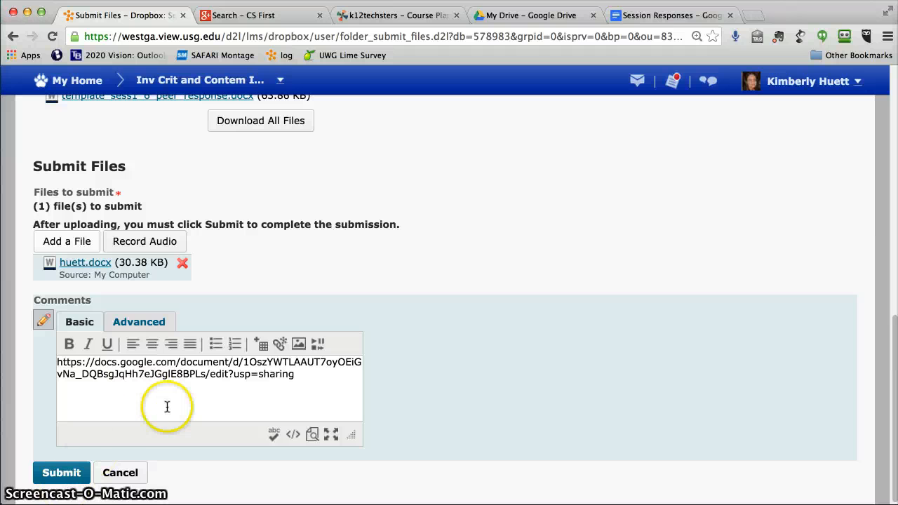
click(69, 471)
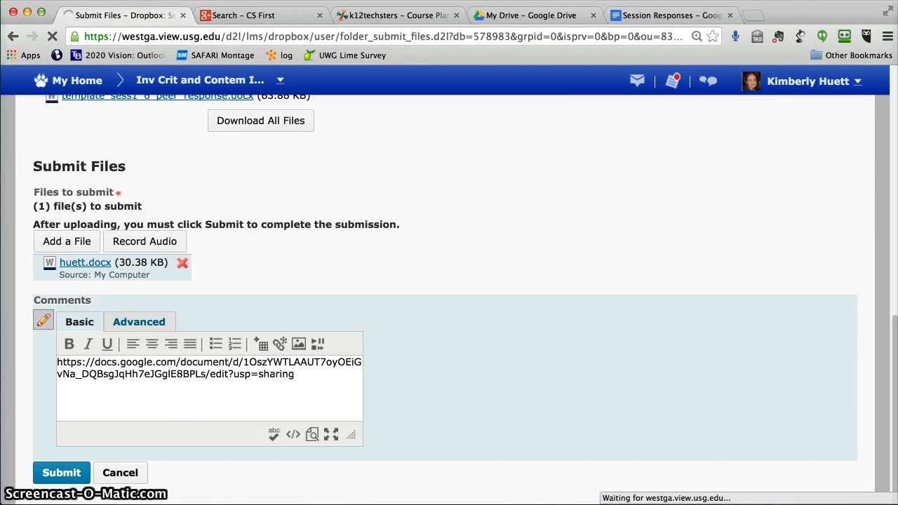
scroll(419, 290, up, 10)
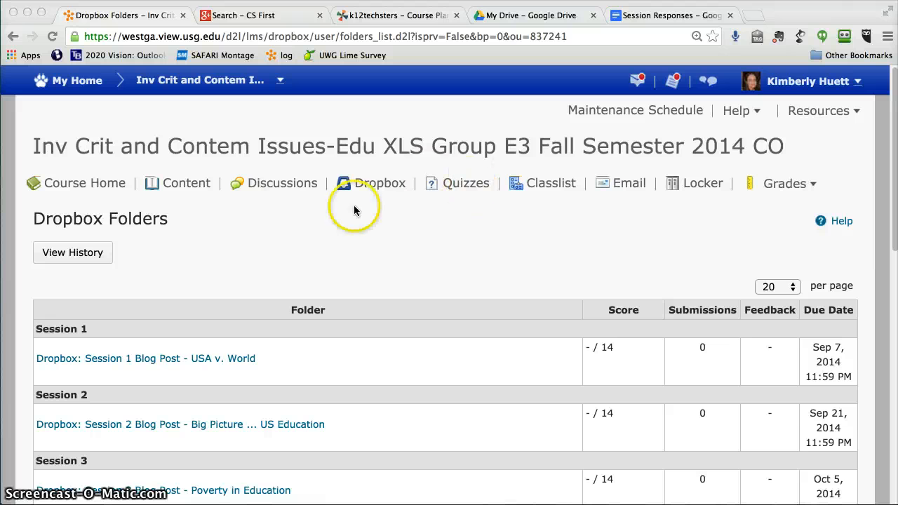
scroll(407, 295, down, 8)
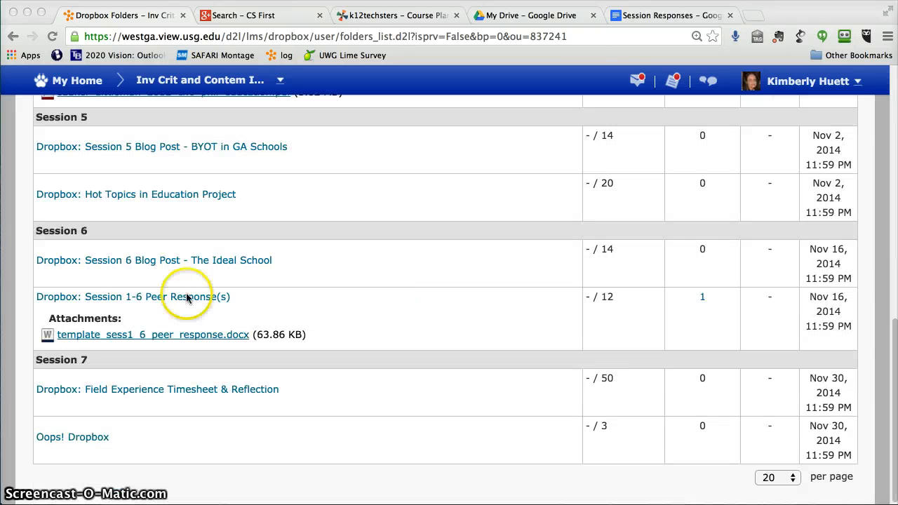